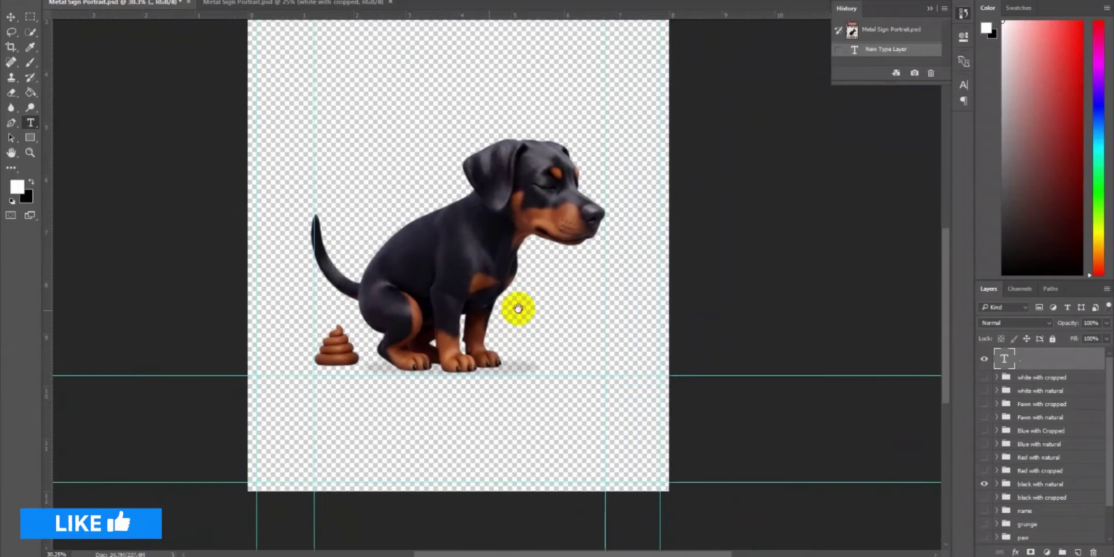
# Step: Add a small dot text layer at the lower-right corner of the dog artwork's canvas
pyautogui.scroll(-2, 518, 309)
pyautogui.scroll(5, 652, 413)
pyautogui.click(610, 397)
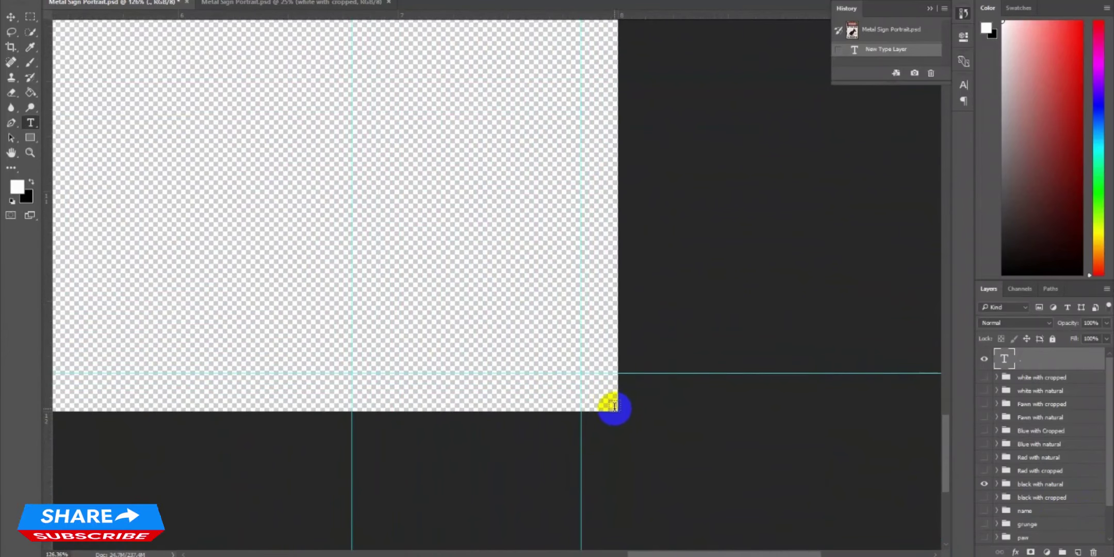
pyautogui.hotkey('ctrl', '0')
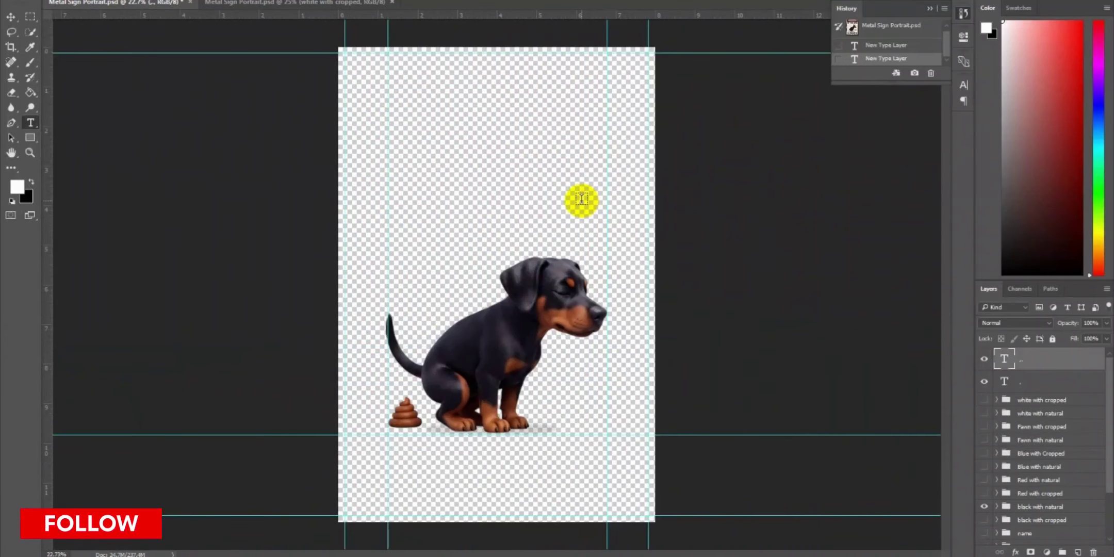
pyautogui.hotkey('alt', 'f')
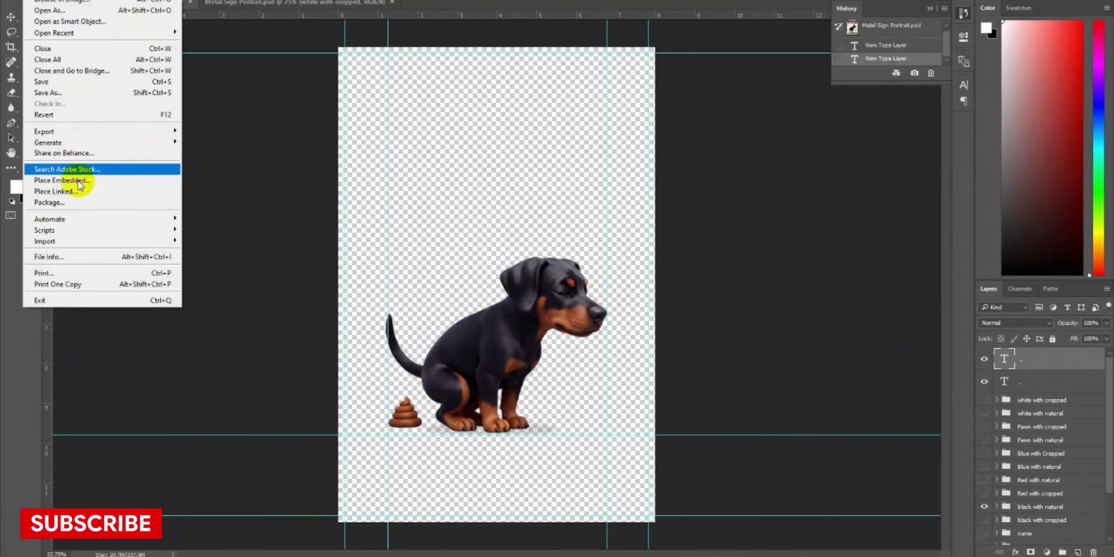
pyautogui.moveTo(69, 135)
pyautogui.click(213, 130)
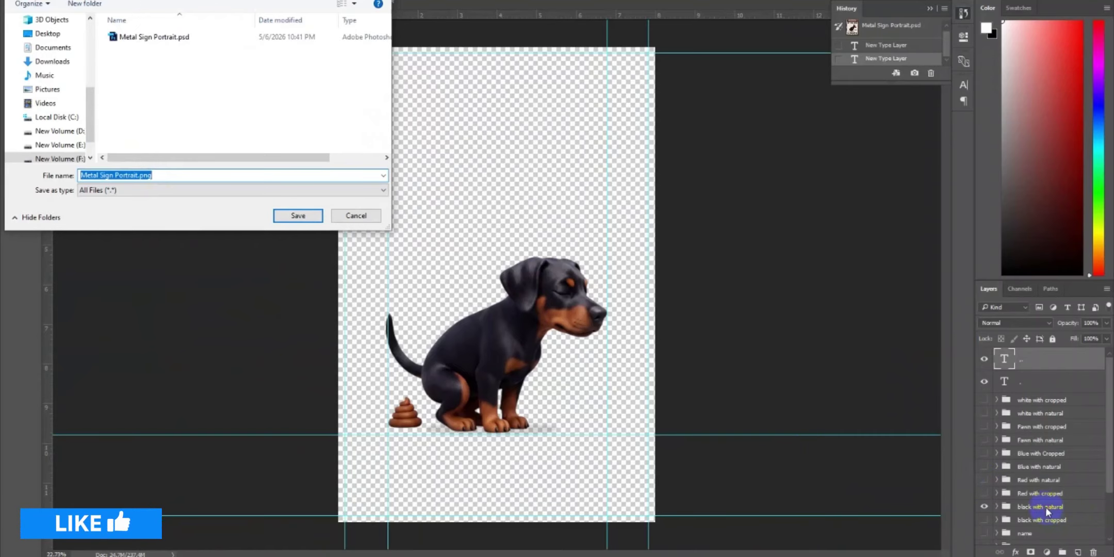
pyautogui.click(354, 217)
# Step: Copy the visible dog group's name and export the artwork as a PNG named "black with natural"
pyautogui.doubleClick(1041, 507)
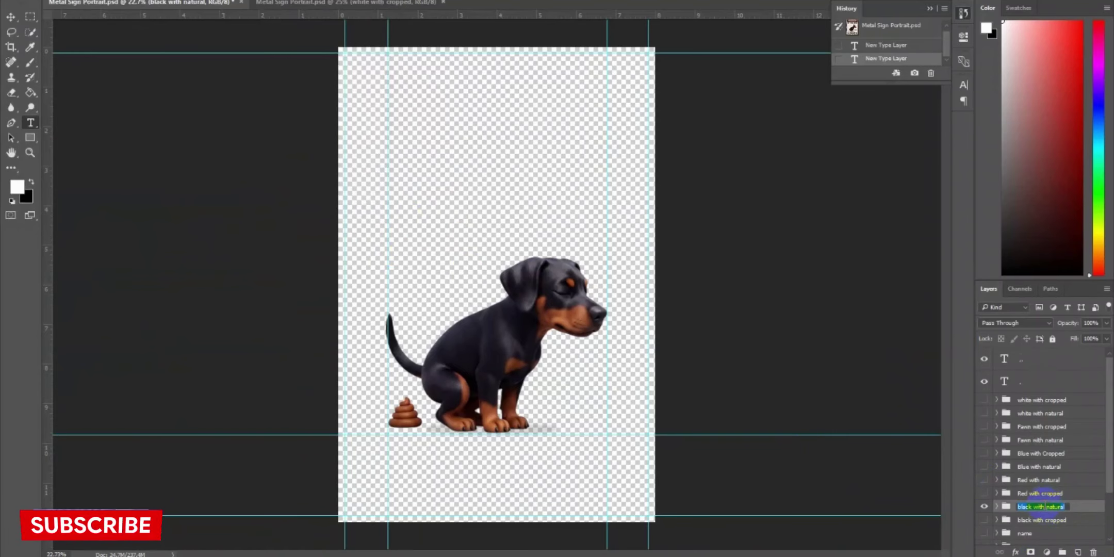
pyautogui.hotkey('alt', 'f')
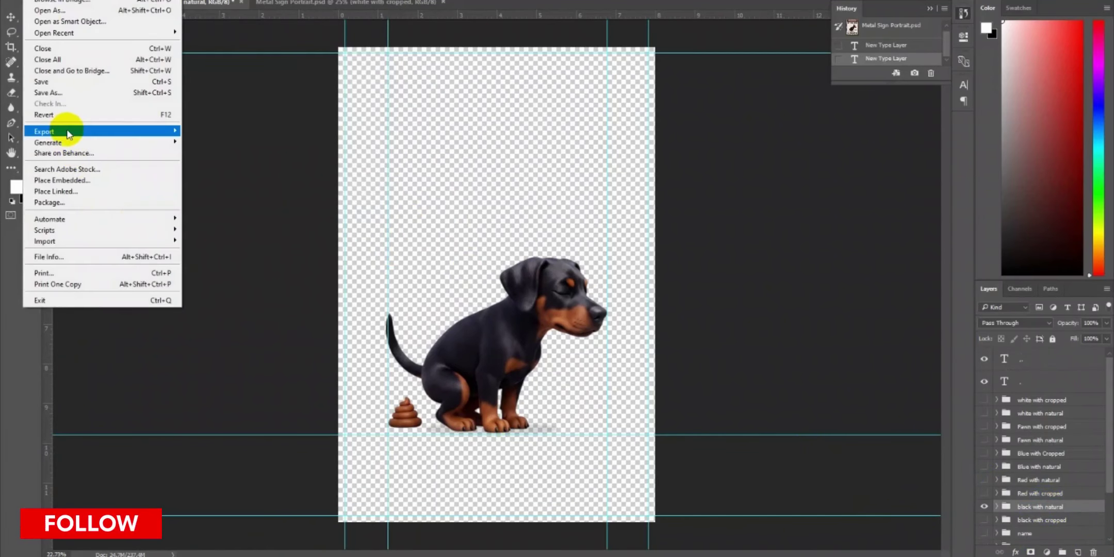
pyautogui.moveTo(67, 136)
pyautogui.click(234, 130)
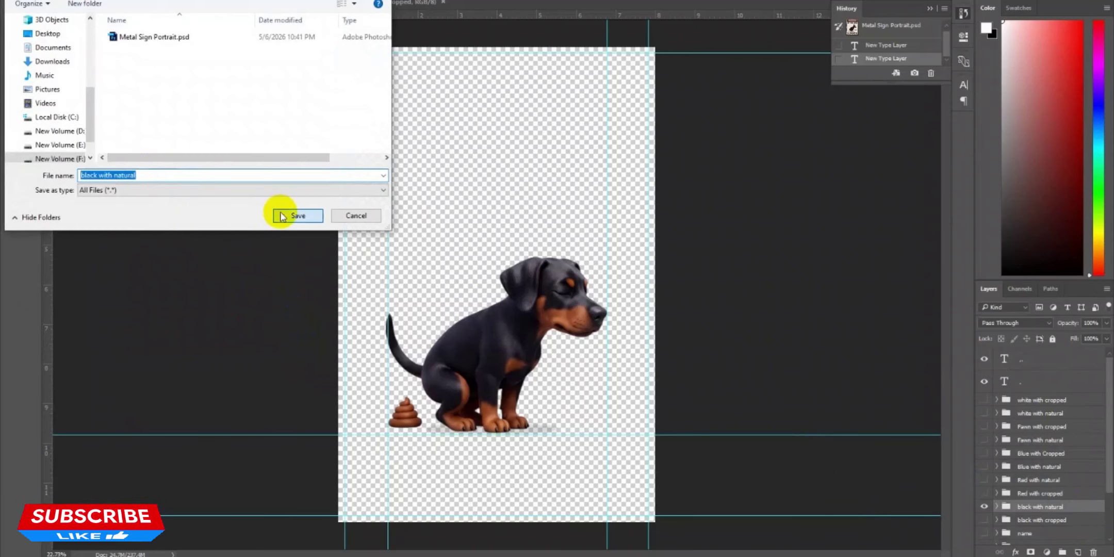
pyautogui.click(284, 216)
# Step: Hide the "black with natural" group, show "Red with cropped", and check its exported PNG in the output folder
pyautogui.click(984, 506)
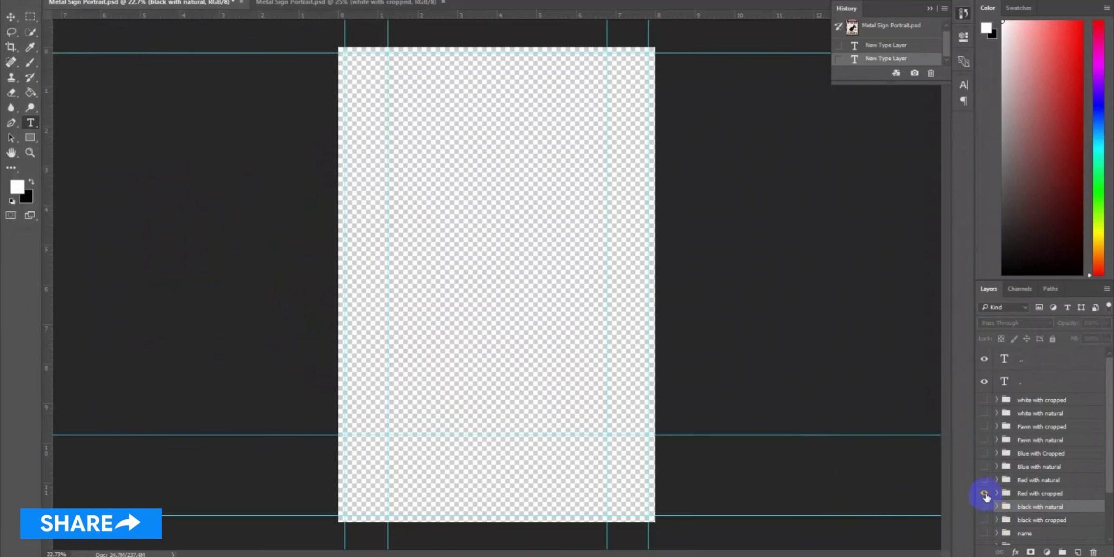
pyautogui.click(985, 494)
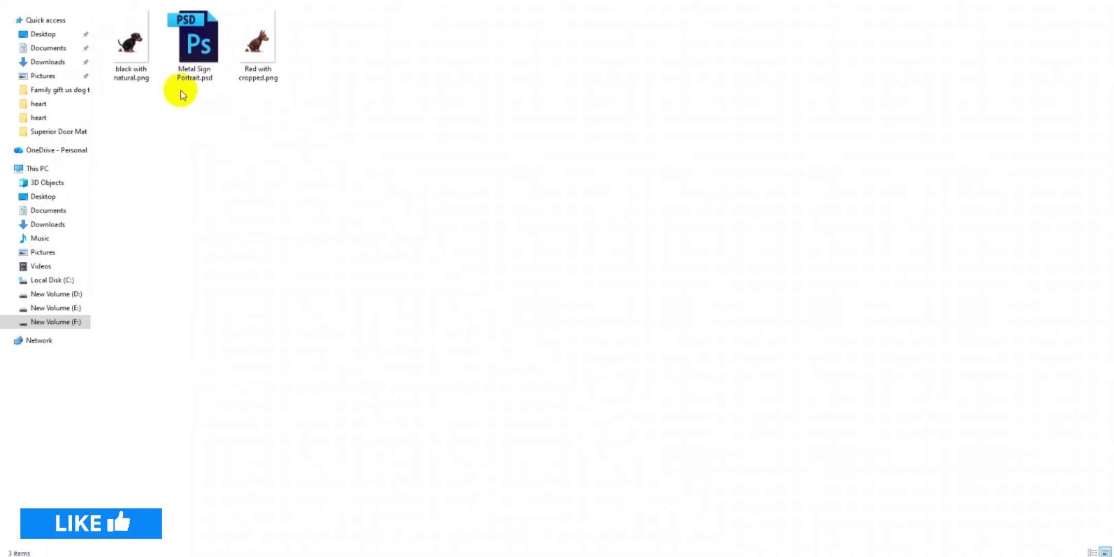
pyautogui.click(257, 76)
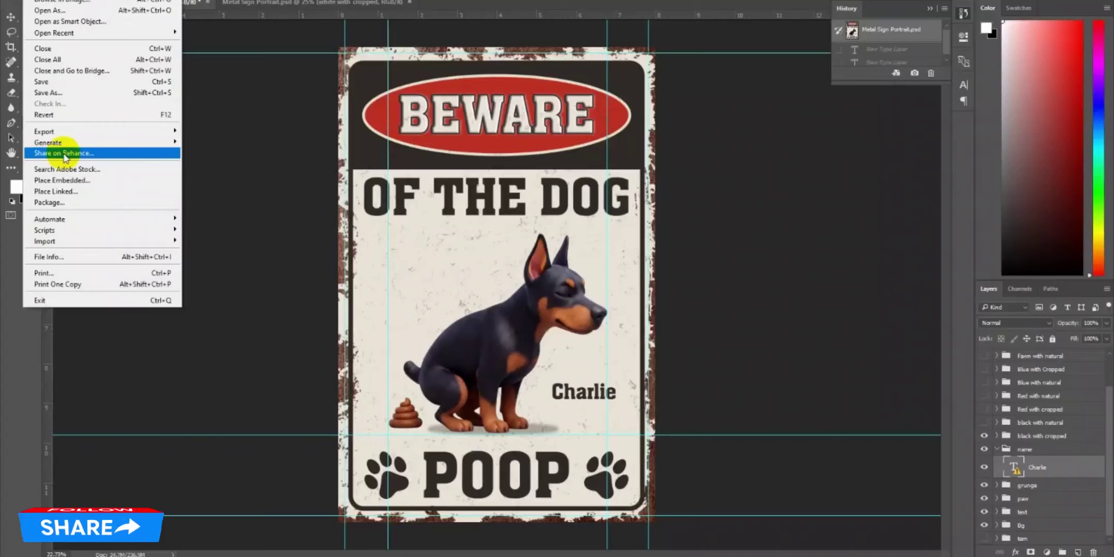
# Step: Export the complete sign design with dog and sample name as a PNG named "Demo Bg"
pyautogui.moveTo(103, 136)
pyautogui.click(220, 131)
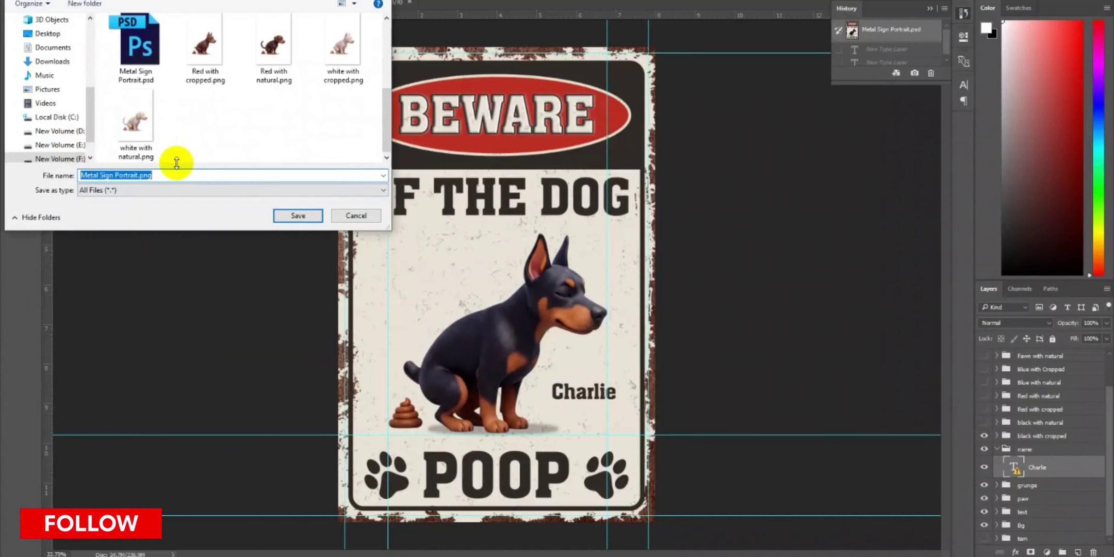
pyautogui.write('bg')
pyautogui.press('BackSpace')
pyautogui.press('BackSpace')
pyautogui.press('BackSpace')
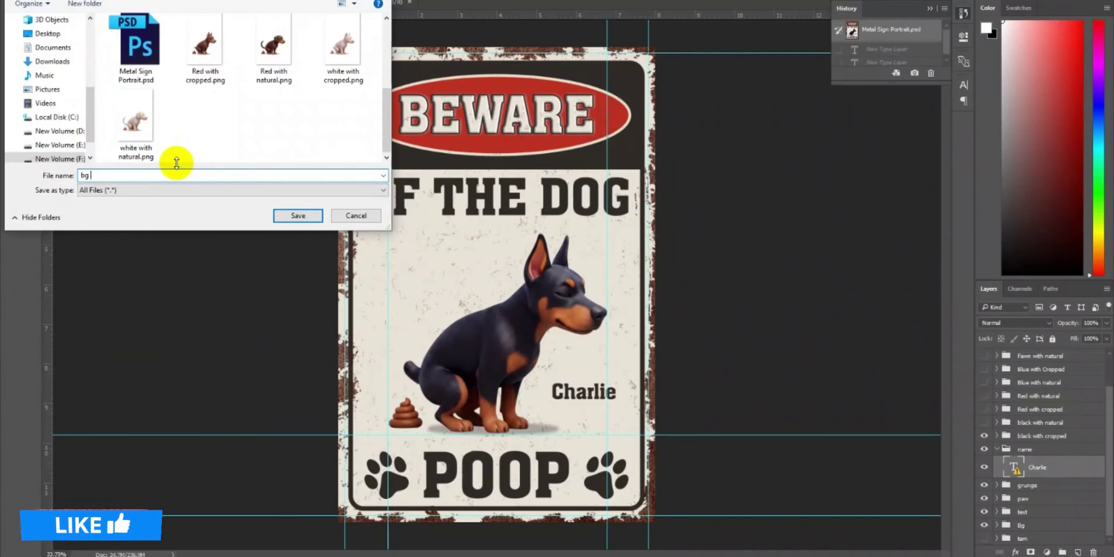
pyautogui.write('Demo B')
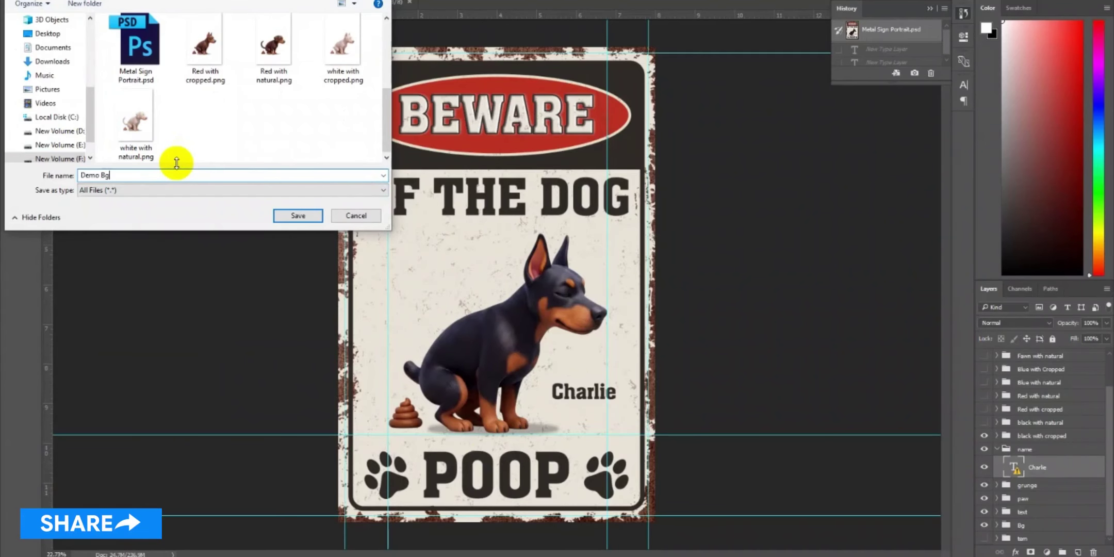
pyautogui.write('g')
pyautogui.click(297, 216)
# Step: Hide the "black with cropped" group and locate the sample pet name's text layer, declining the font substitution
pyautogui.click(997, 449)
pyautogui.click(984, 459)
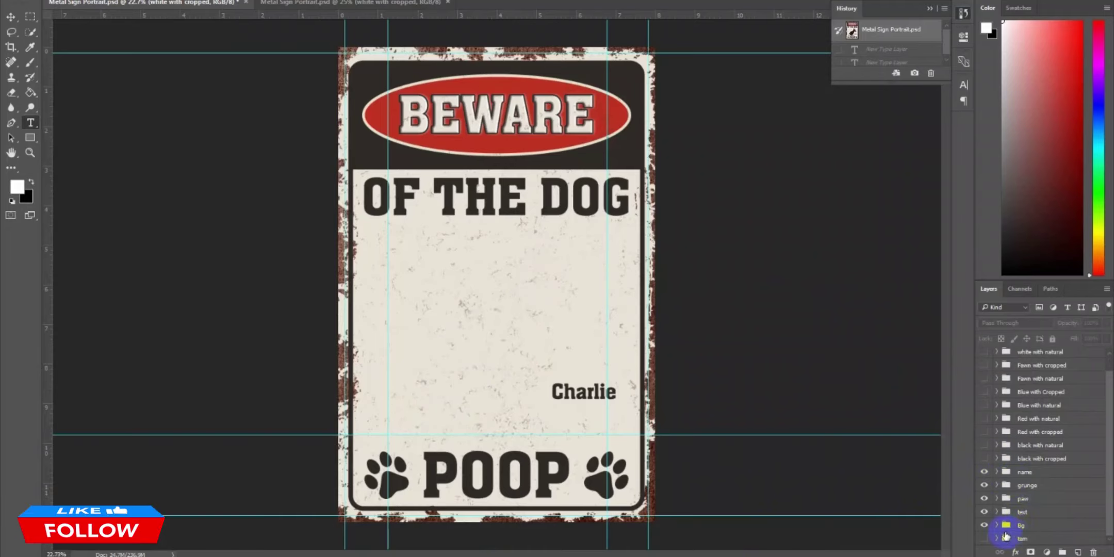
pyautogui.click(572, 391)
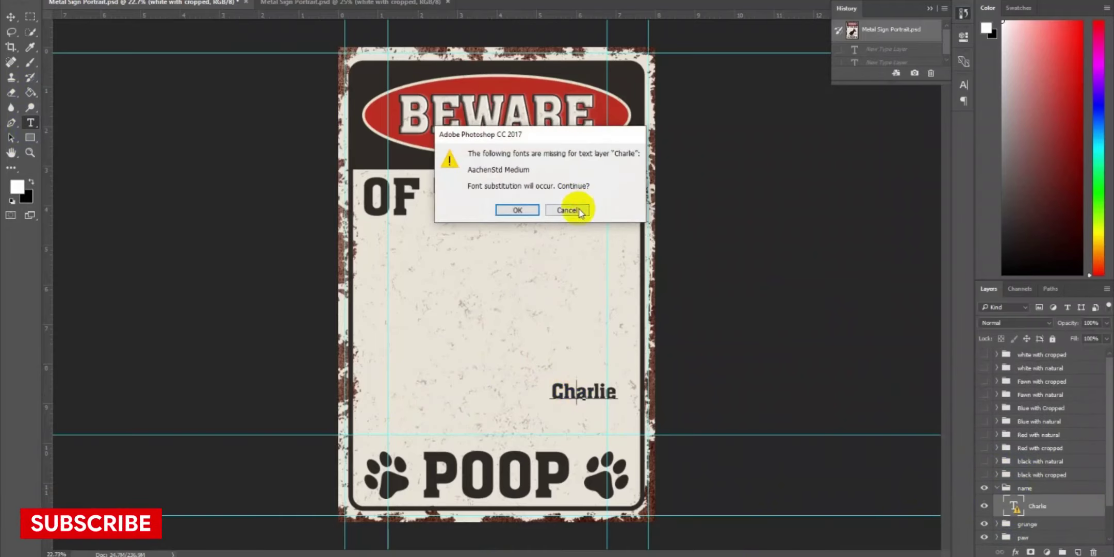
pyautogui.click(569, 210)
# Step: Export the sign background without dog and name as a PNG named "main bg"
pyautogui.click(31, 1)
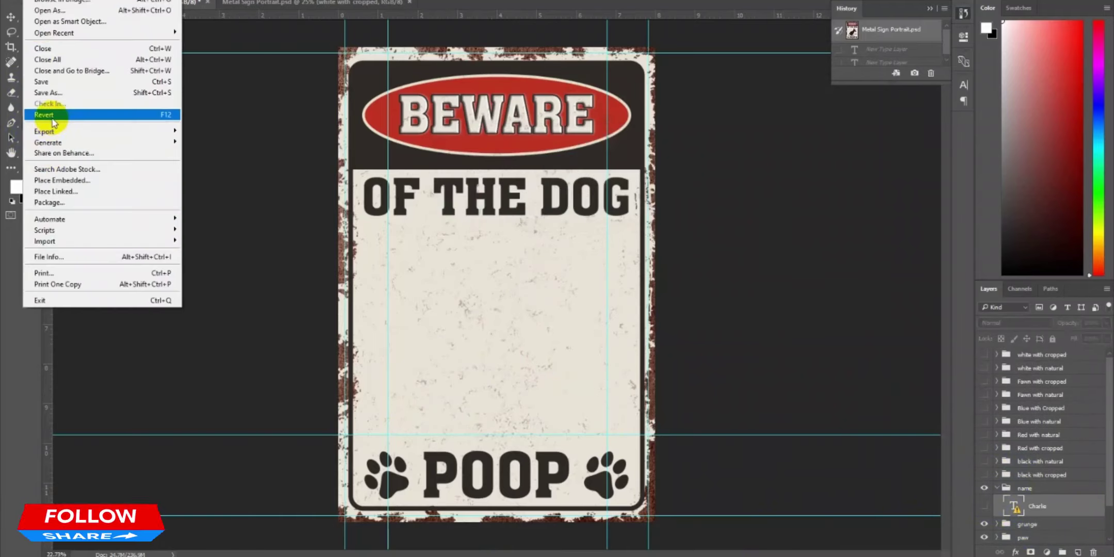
pyautogui.moveTo(125, 136)
pyautogui.click(201, 129)
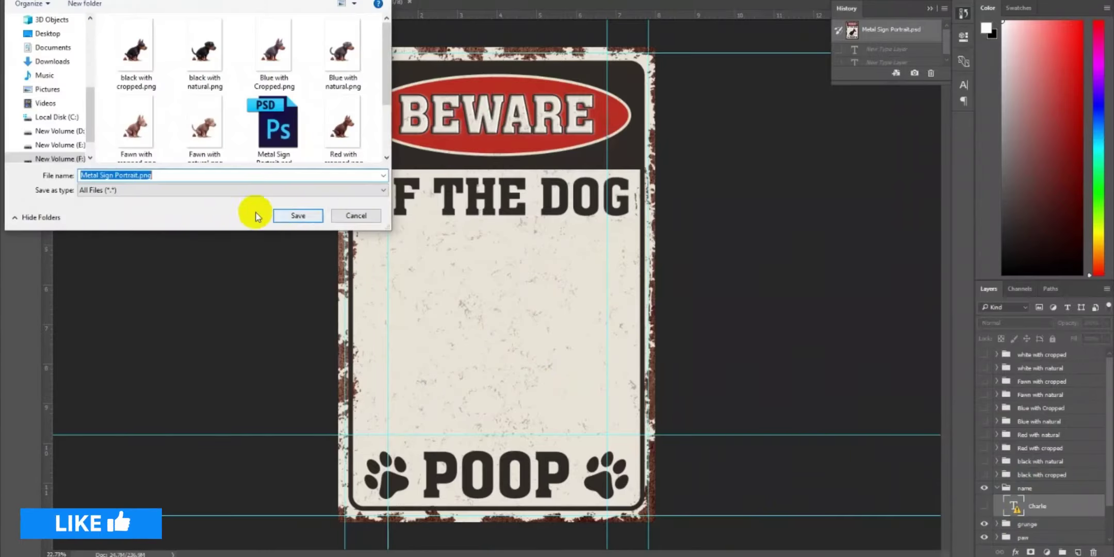
pyautogui.write('master')
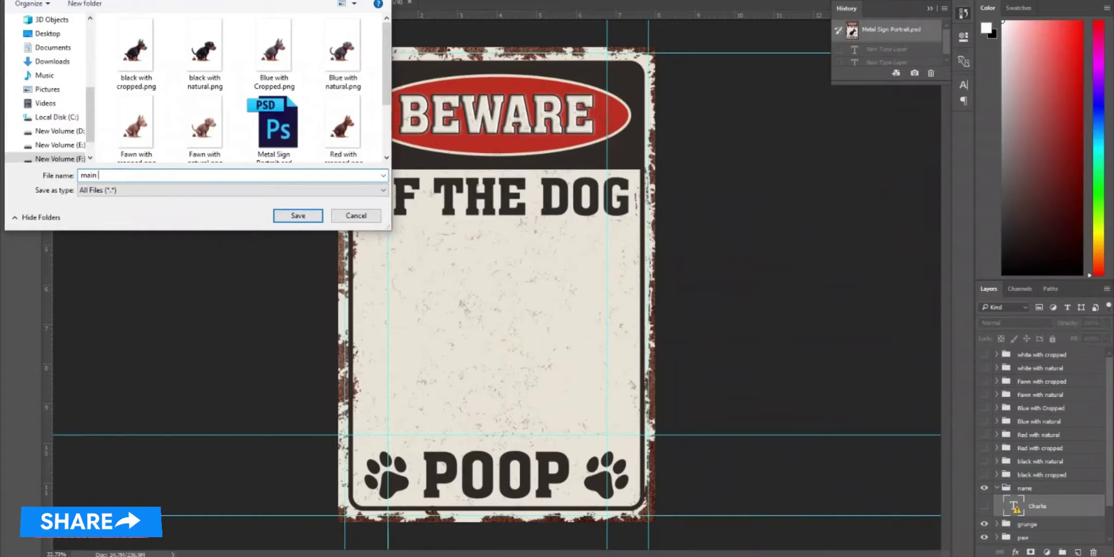
pyautogui.press('Return')
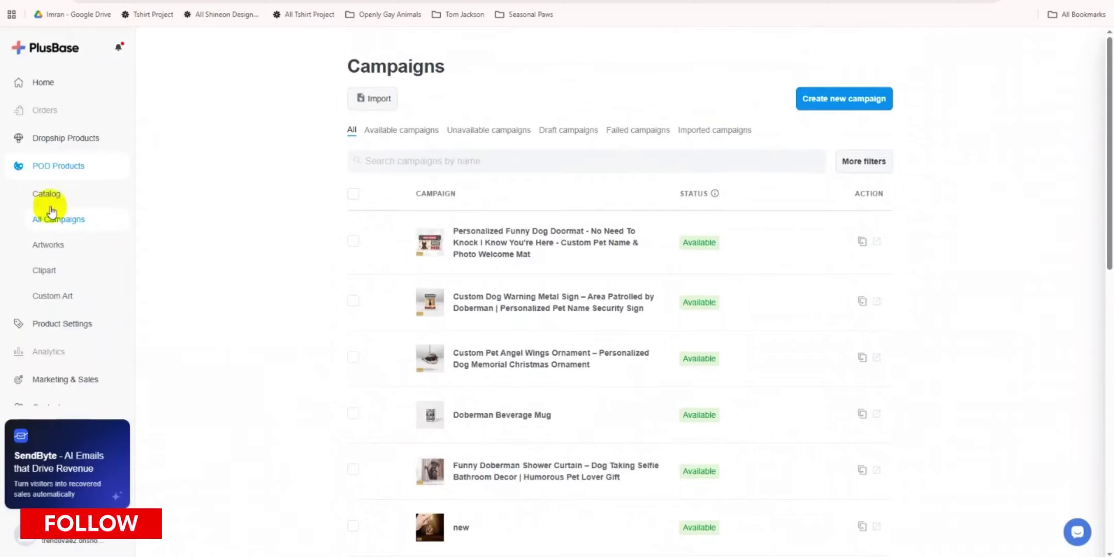
# Step: Start a new clipart folder in PlusBase and upload the ten black, blue, fawn, red and white dog PNGs to it
pyautogui.click(46, 270)
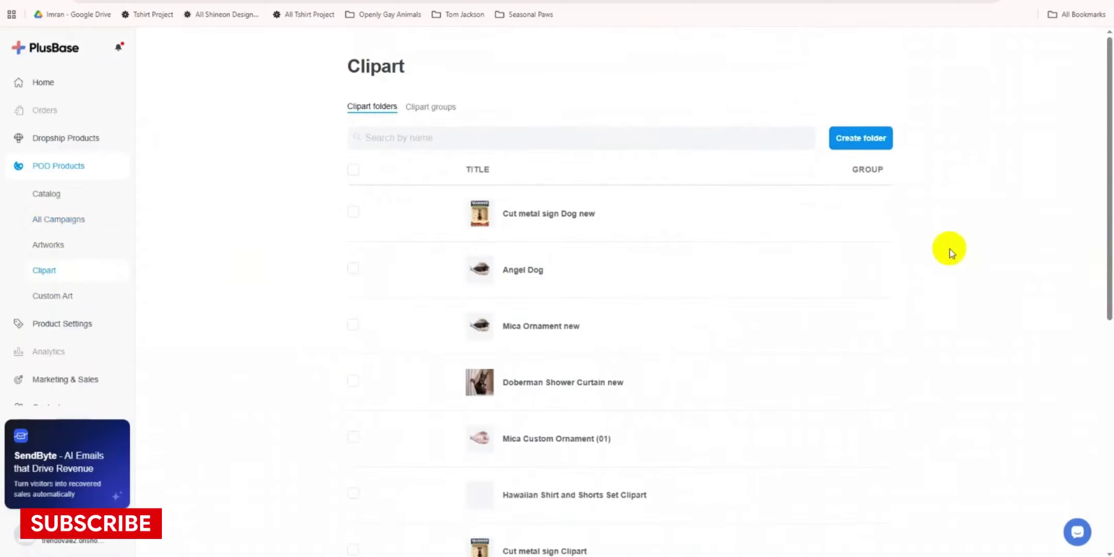
pyautogui.click(846, 140)
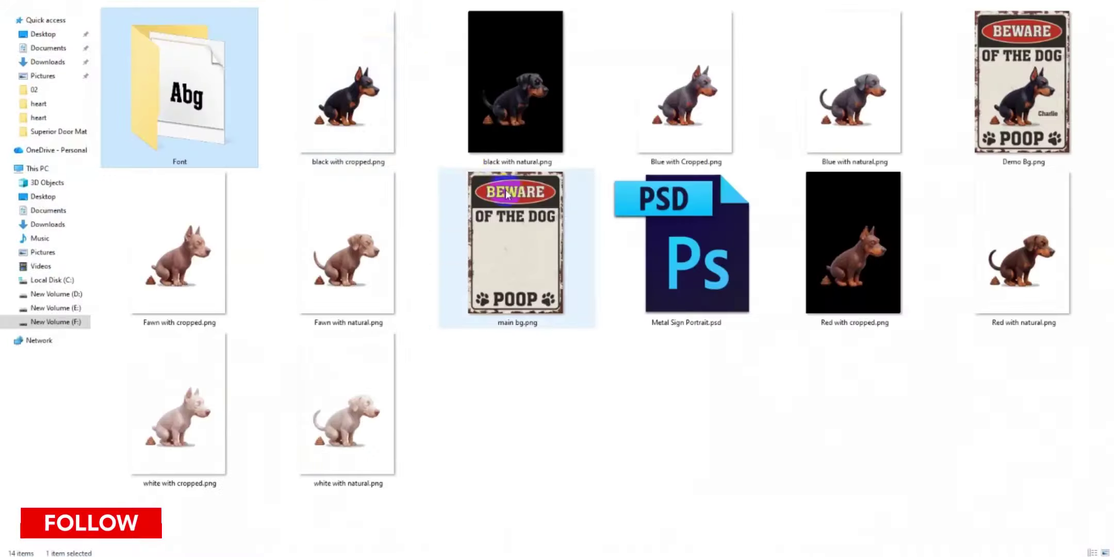
pyautogui.click(374, 110)
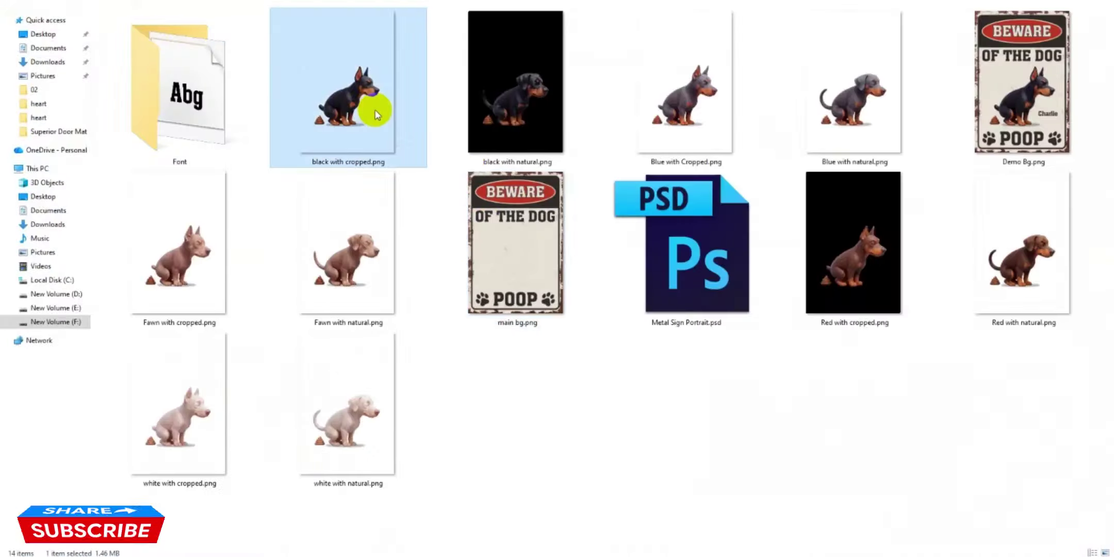
pyautogui.hotkey('shift', 'Right')
pyautogui.hotkey('shift', 'Right')
pyautogui.hotkey('shift', 'Right')
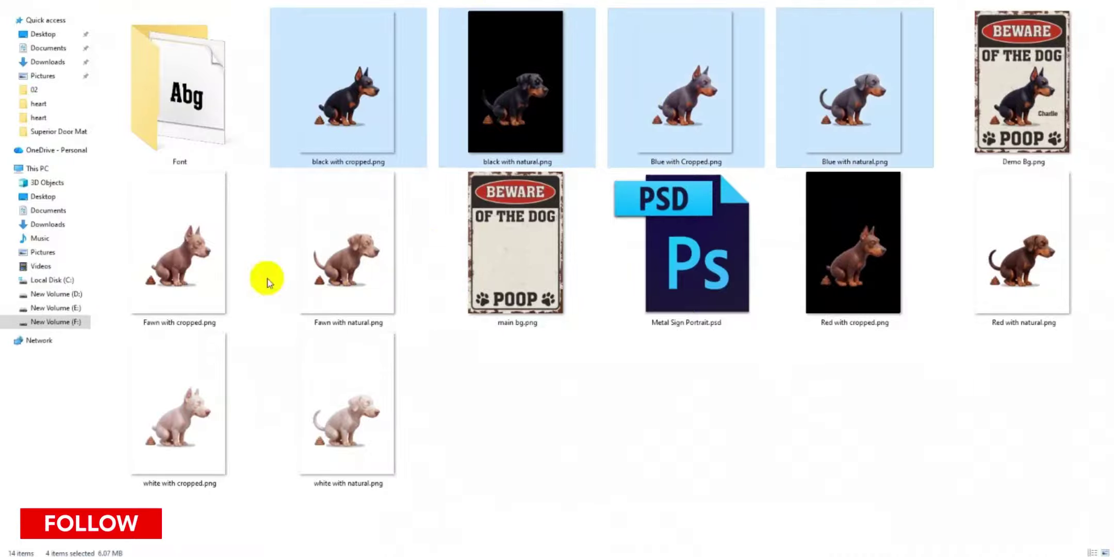
pyautogui.keyDown('ctrl'); pyautogui.click(209, 257); pyautogui.keyUp('ctrl')
pyautogui.keyDown('ctrl'); pyautogui.click(348, 248); pyautogui.keyUp('ctrl')
pyautogui.keyDown('ctrl'); pyautogui.click(854, 247); pyautogui.keyUp('ctrl')
pyautogui.keyDown('ctrl'); pyautogui.click(999, 298); pyautogui.keyUp('ctrl')
pyautogui.keyDown('ctrl'); pyautogui.click(181, 408); pyautogui.keyUp('ctrl')
pyautogui.keyDown('ctrl'); pyautogui.click(368, 422); pyautogui.keyUp('ctrl')
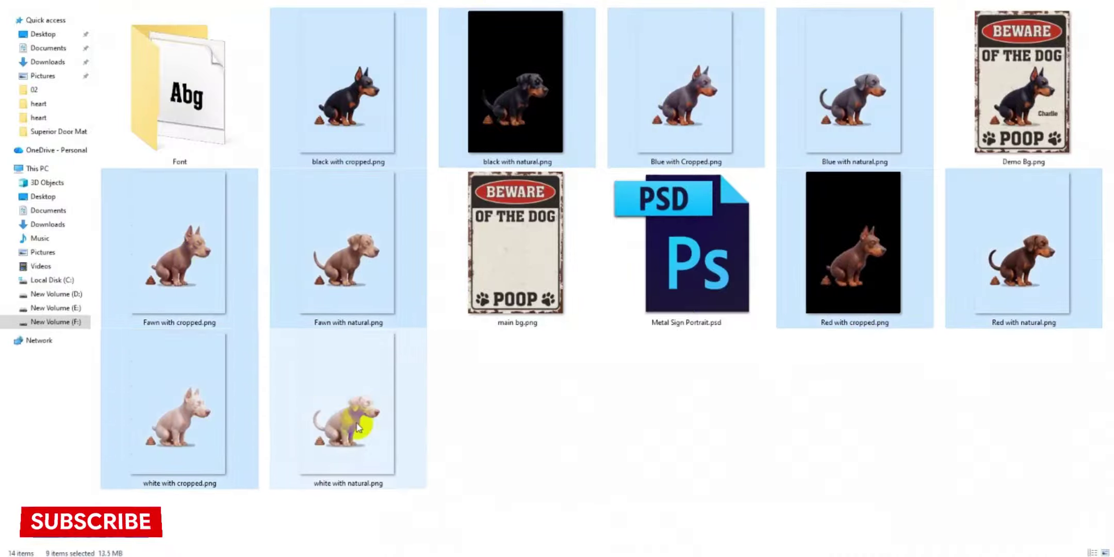
pyautogui.moveTo(349, 404); pyautogui.dragTo(426, 495)
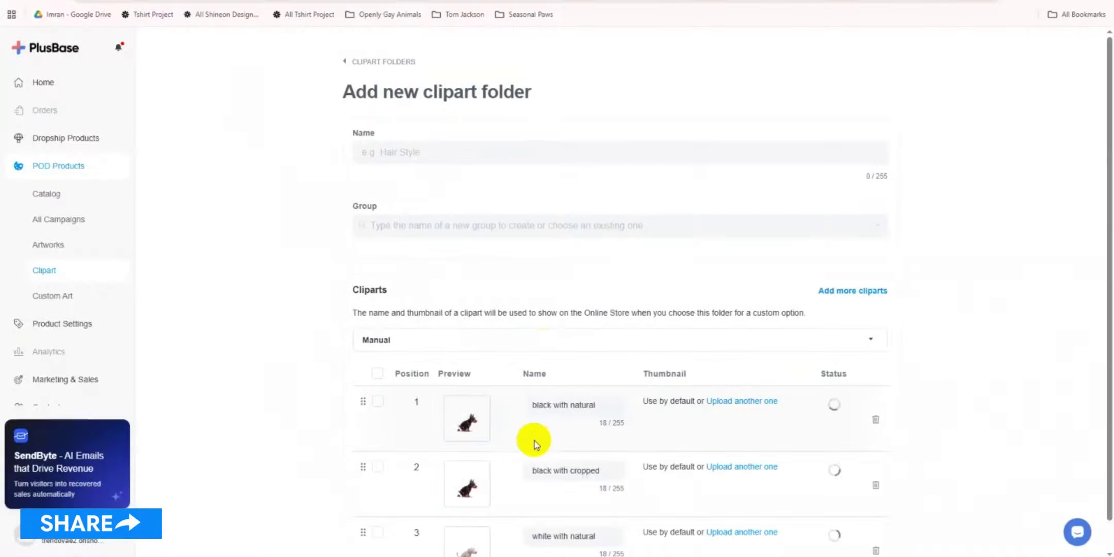
# Step: Review the uploaded cliparts and enter a folder name beginning with "Do"
pyautogui.scroll(-2, 548, 352)
pyautogui.scroll(-6, 548, 351)
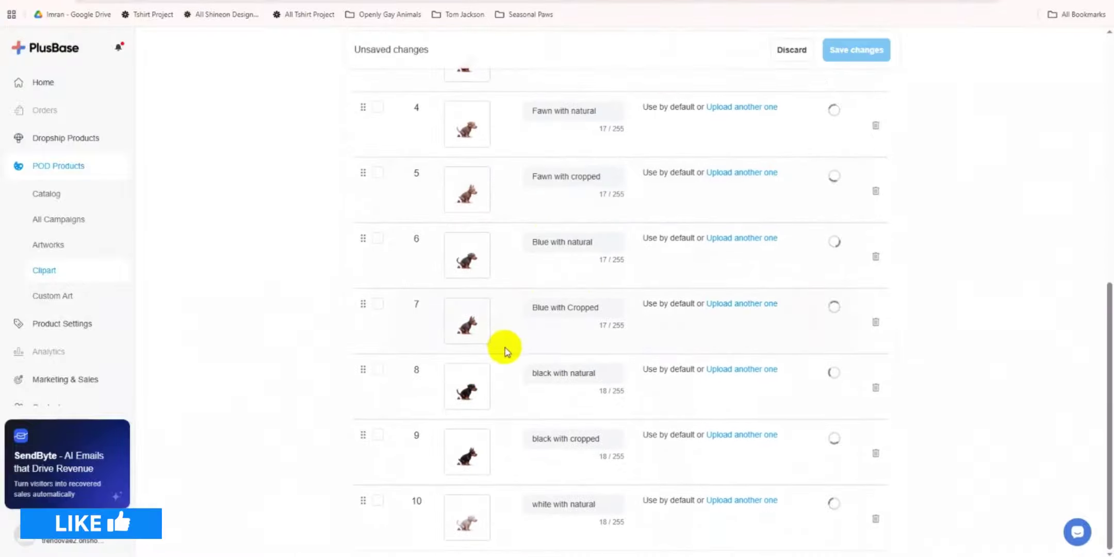
pyautogui.scroll(2, 503, 349)
pyautogui.scroll(6, 496, 352)
pyautogui.click(413, 150)
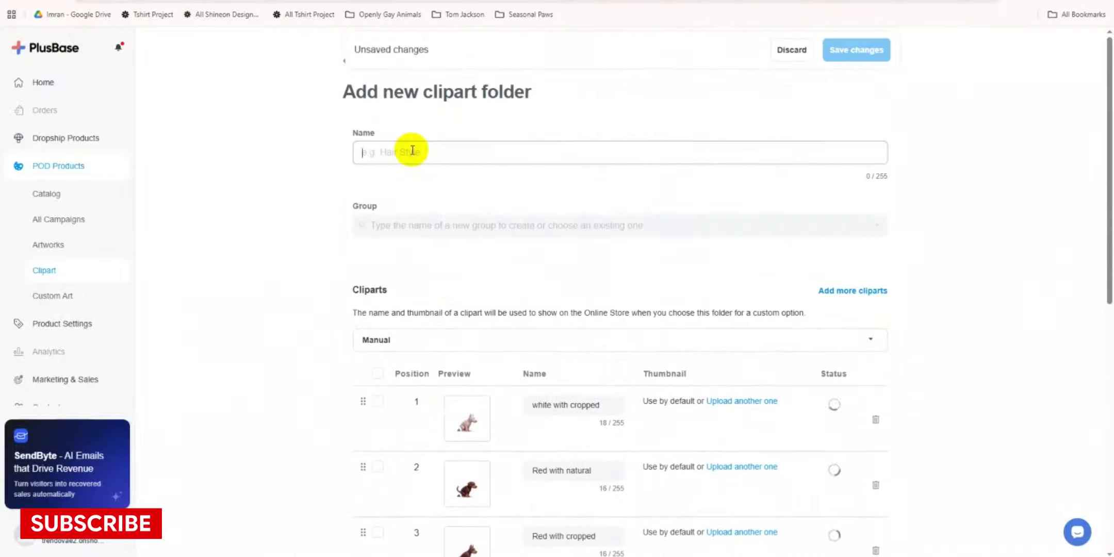
pyautogui.write('Do')
# Step: Search the product catalog for "metal sign" and create a new campaign with the Portrait Metal Sign
pyautogui.click(397, 206)
pyautogui.write('metal sign')
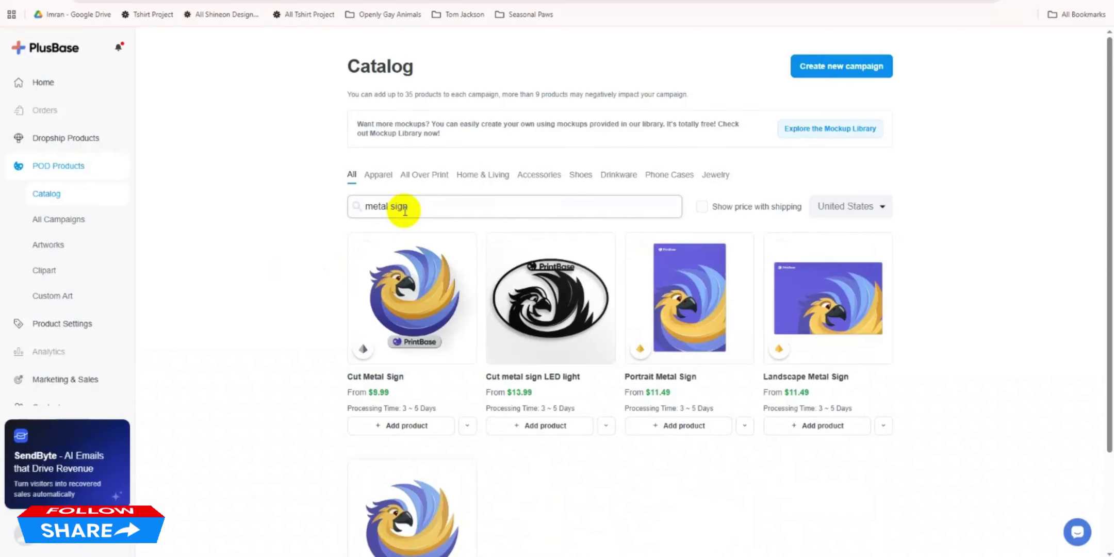
pyautogui.click(634, 296)
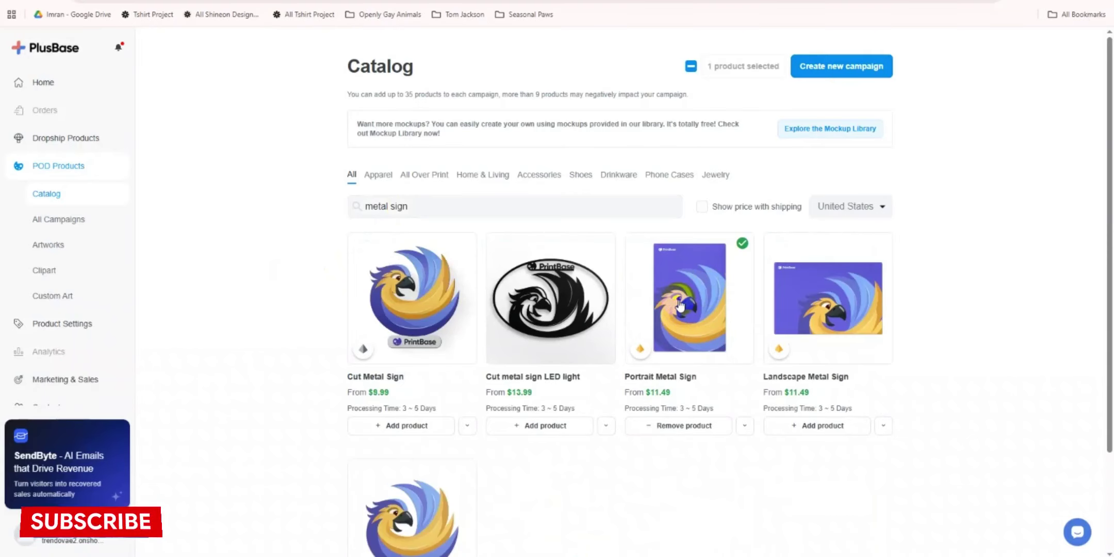
pyautogui.click(822, 75)
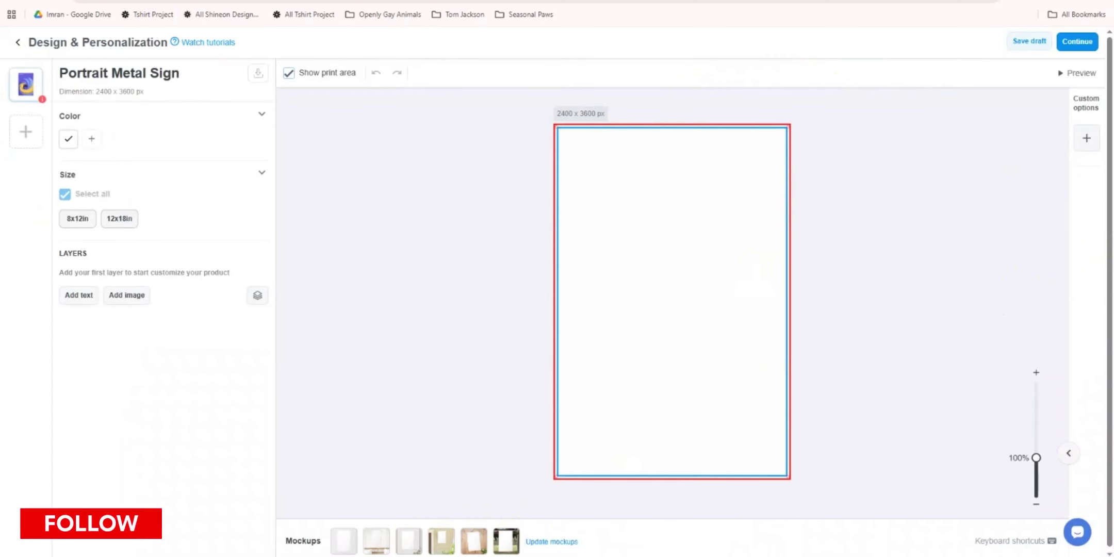
# Step: Upload Demo Bg.png to the artwork library as an image for the Portrait Metal Sign
pyautogui.moveTo(372, 541)
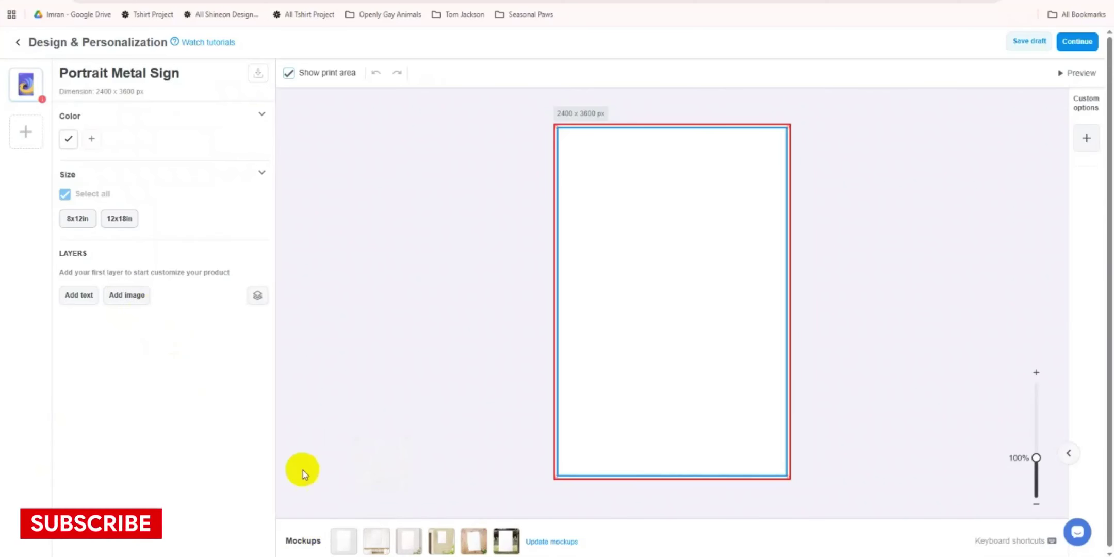
pyautogui.click(112, 298)
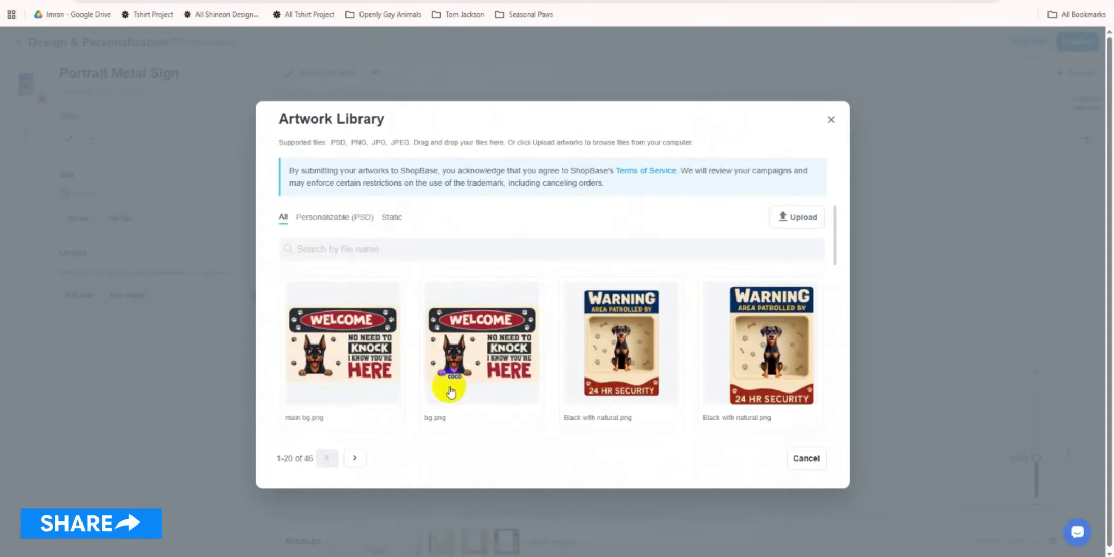
pyautogui.scroll(-1, 527, 351)
pyautogui.scroll(1, 527, 350)
pyautogui.click(797, 217)
pyautogui.click(702, 124)
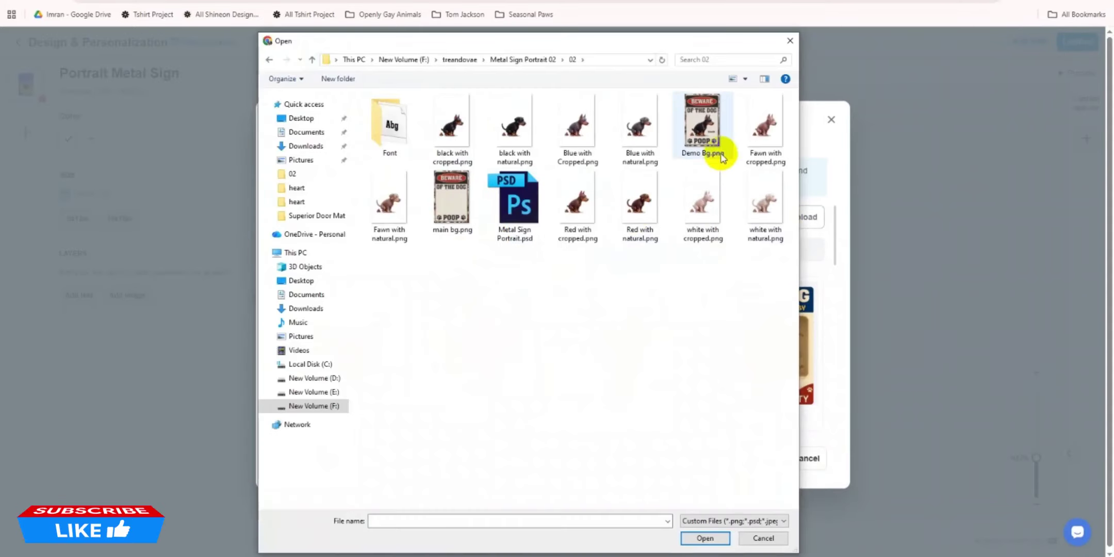
pyautogui.click(715, 539)
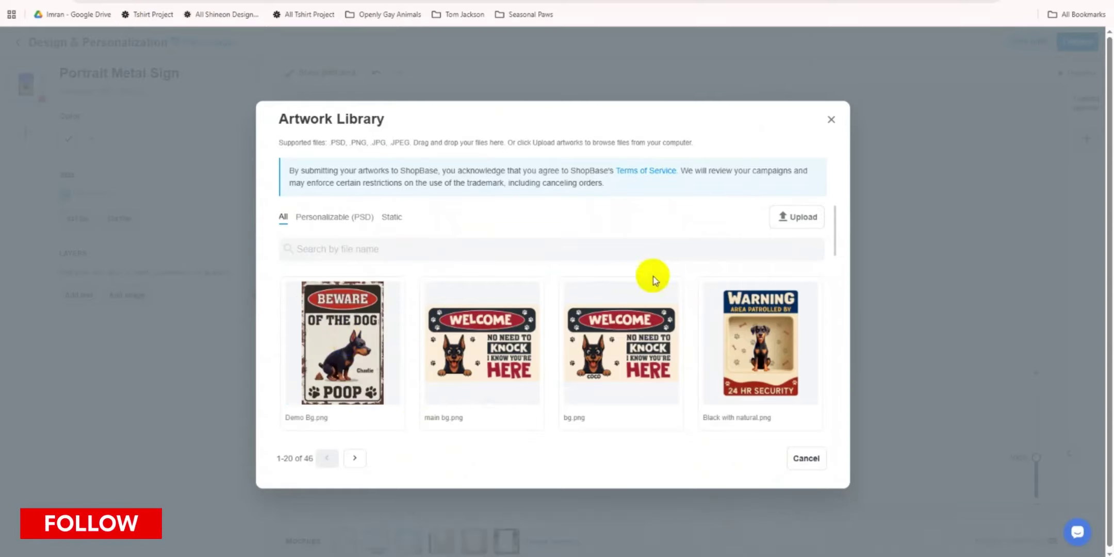
# Step: Place the Demo Bg artwork from the library on the Portrait Metal Sign's print area
pyautogui.scroll(-3, 542, 231)
pyautogui.scroll(3, 364, 313)
pyautogui.click(364, 314)
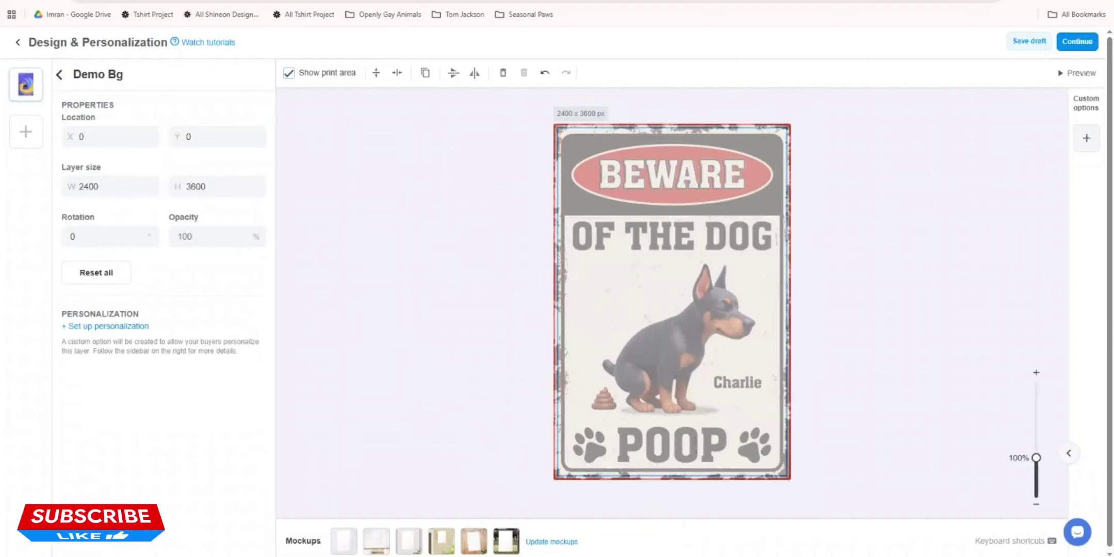
# Step: Hide the print area overlay and add a text layer reading "Charlie" to the sign, matching the Photoshop name layer
pyautogui.click(289, 73)
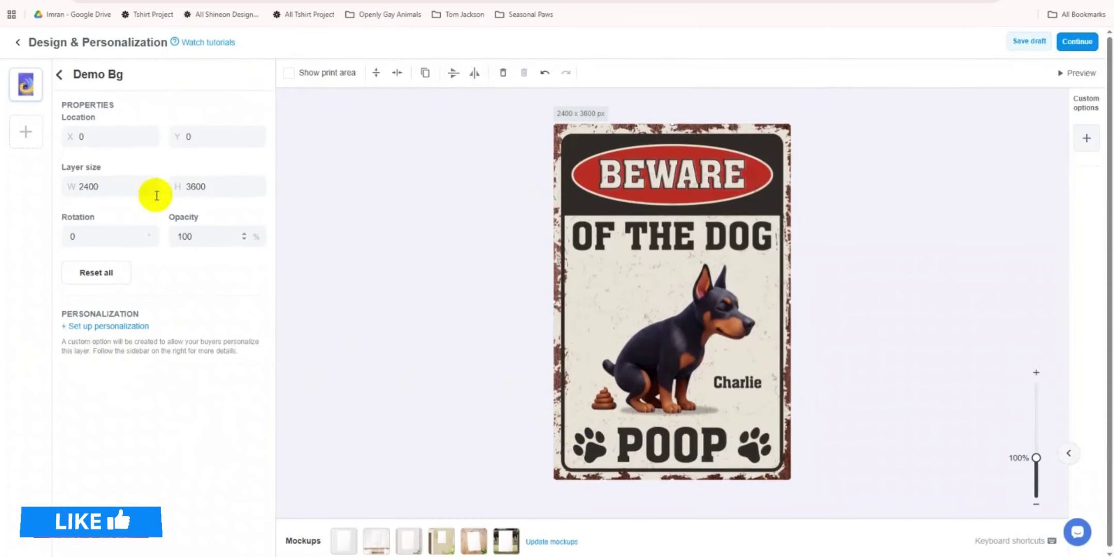
pyautogui.click(59, 71)
pyautogui.click(82, 282)
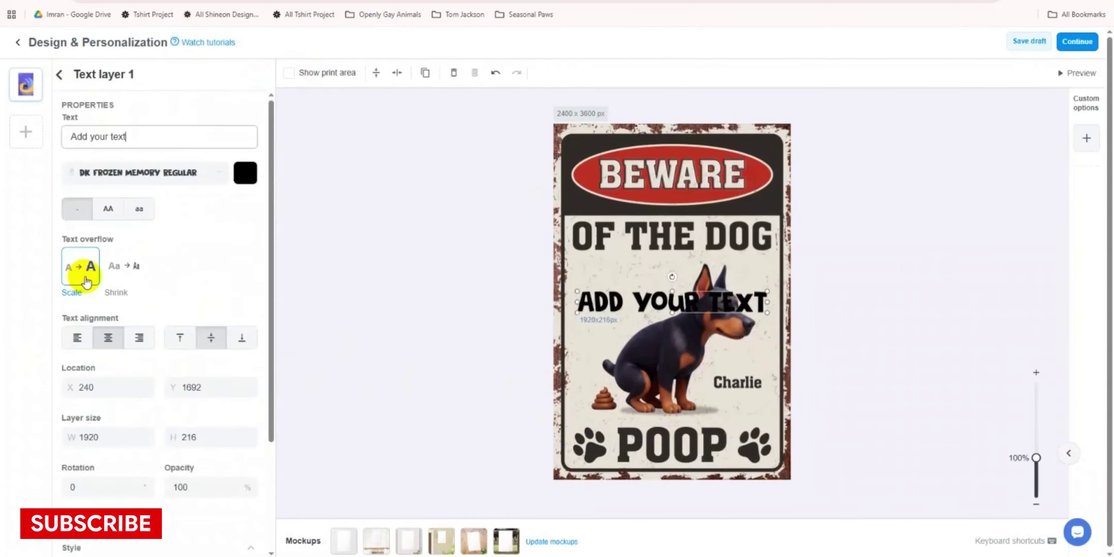
pyautogui.moveTo(126, 137); pyautogui.dragTo(45, 140)
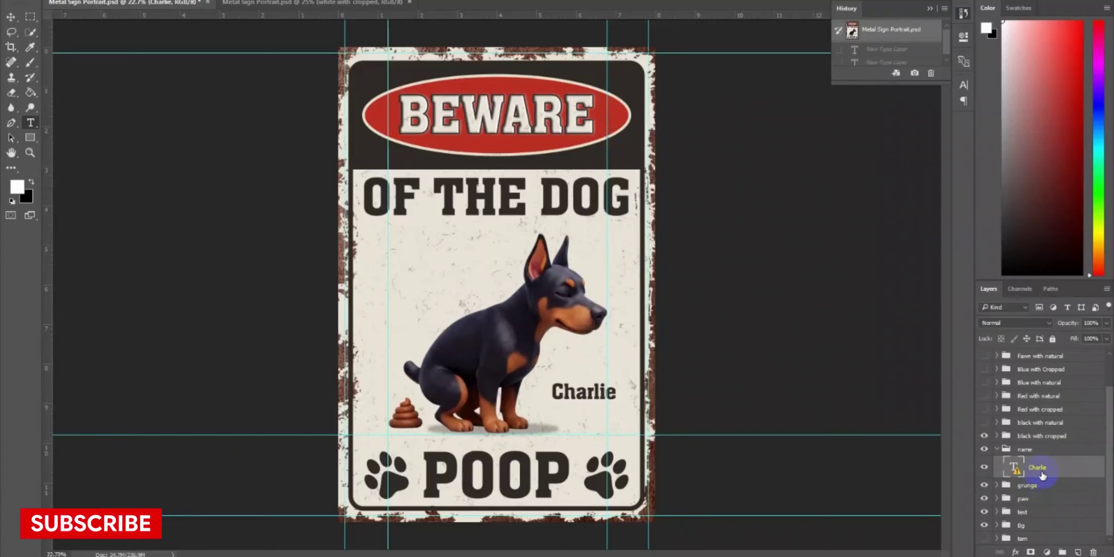
pyautogui.doubleClick(1038, 467)
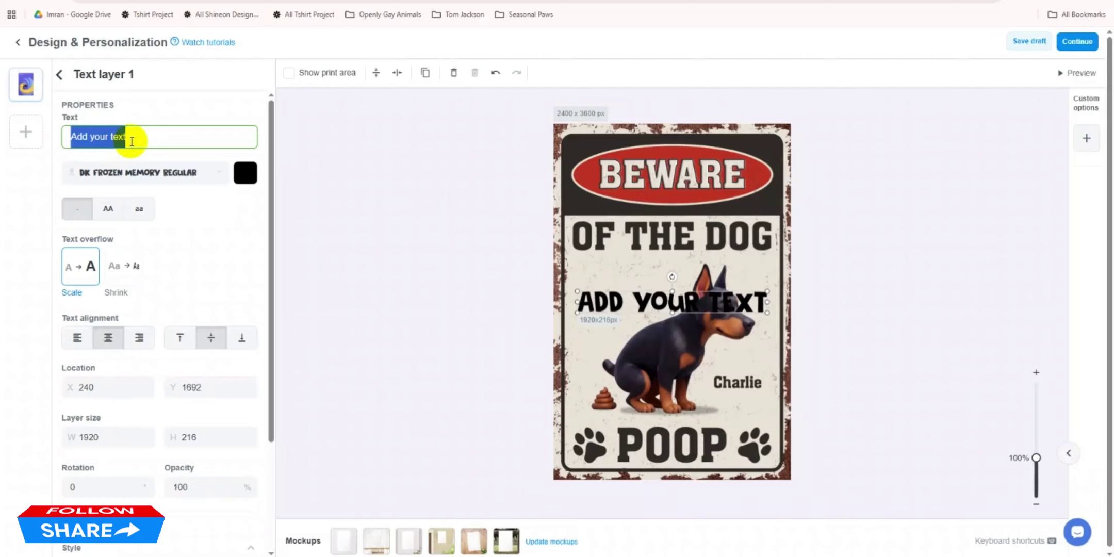
pyautogui.write('Charlie')
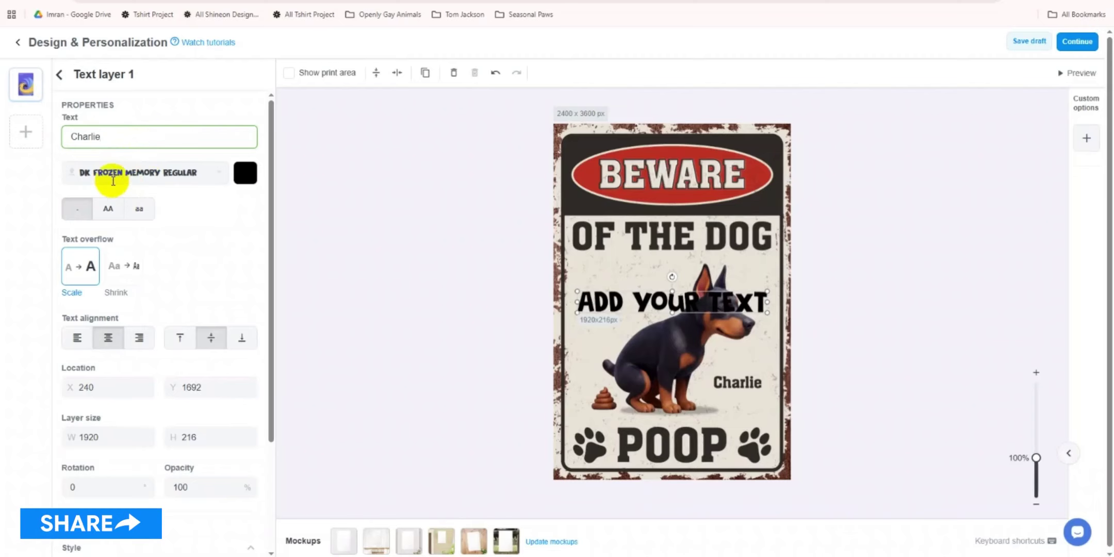
# Step: Upload and apply the font Aachen Std Medium.otf to the text layer and fit it over the artwork's printed name, about 566 x 137 px
pyautogui.click(73, 178)
pyautogui.click(102, 202)
pyautogui.doubleClick(386, 125)
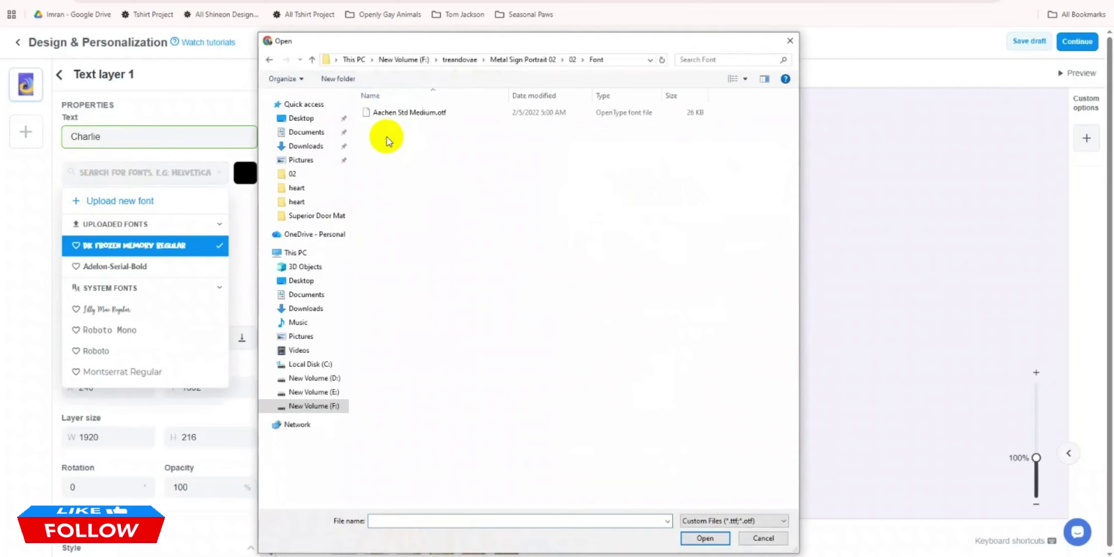
pyautogui.click(392, 112)
pyautogui.click(677, 537)
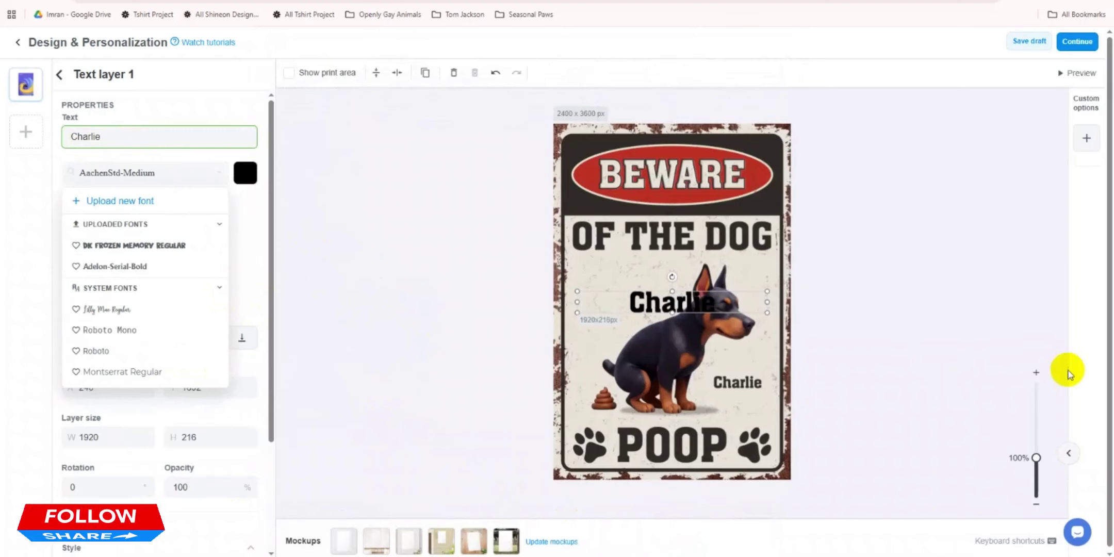
pyautogui.moveTo(682, 300); pyautogui.dragTo(759, 388)
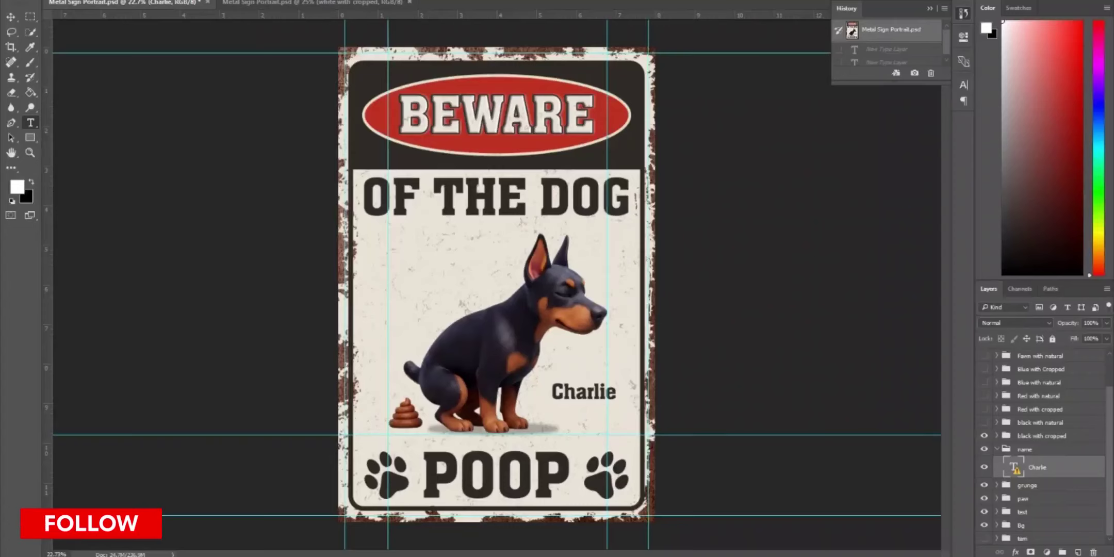
# Step: Switch to Photoshop and look up the hex text colour of the Charlie layer
pyautogui.click(590, 400)
pyautogui.click(512, 209)
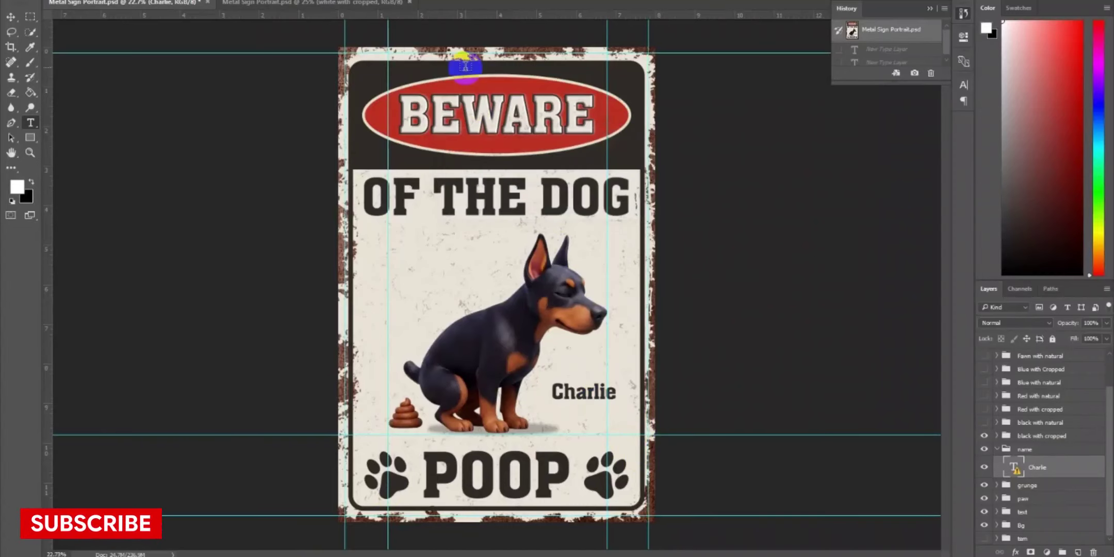
pyautogui.click(433, 30)
pyautogui.click(511, 206)
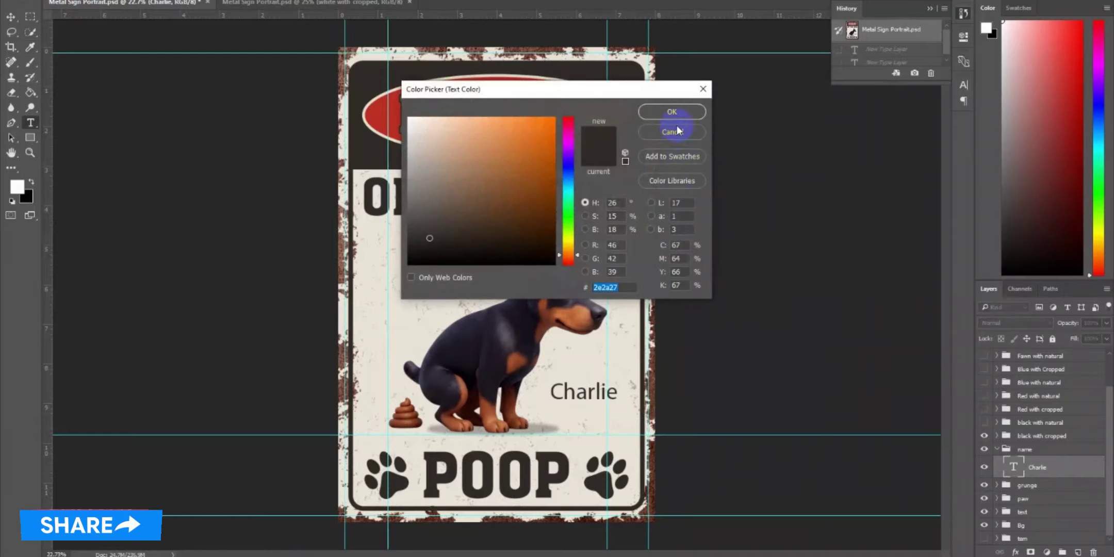
pyautogui.click(672, 132)
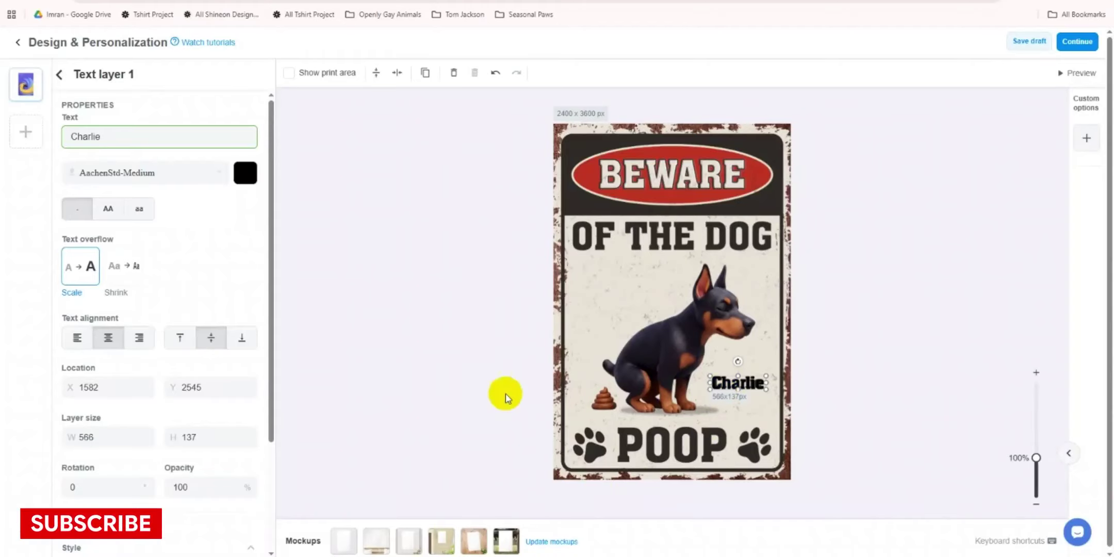
# Step: In the campaign editor, set the text layer's colour to 2E2A27 and resize its box to about 608 x 128 px
pyautogui.click(245, 173)
pyautogui.click(123, 302)
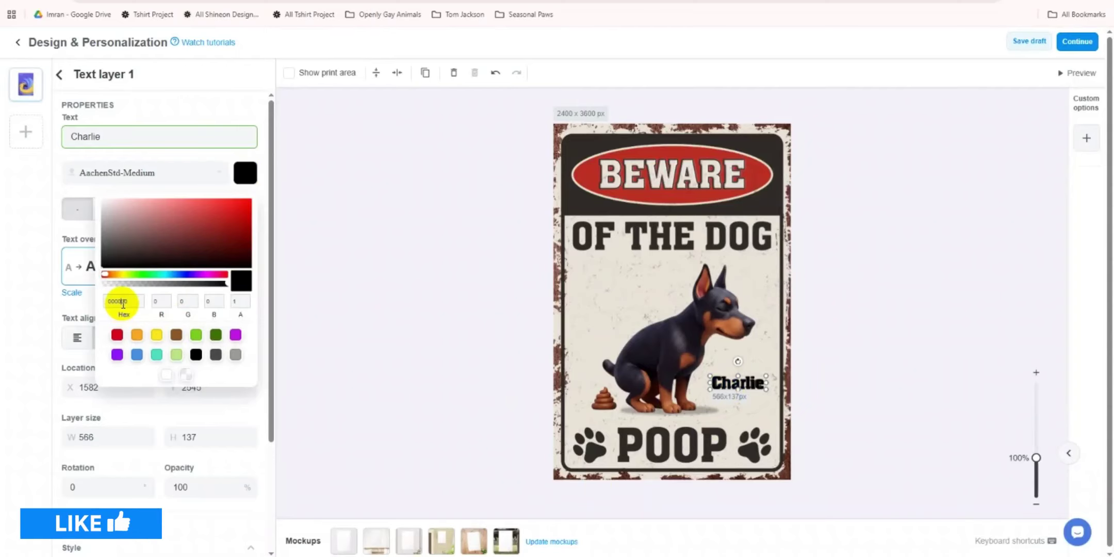
pyautogui.write('2E2A27')
pyautogui.moveTo(767, 390); pyautogui.dragTo(763, 390)
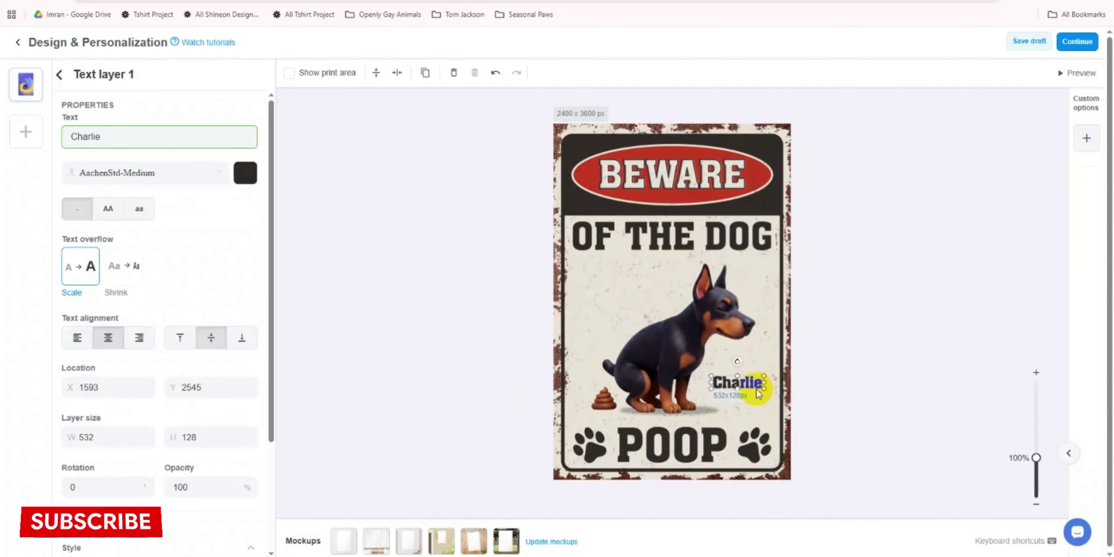
pyautogui.moveTo(765, 388); pyautogui.dragTo(770, 388)
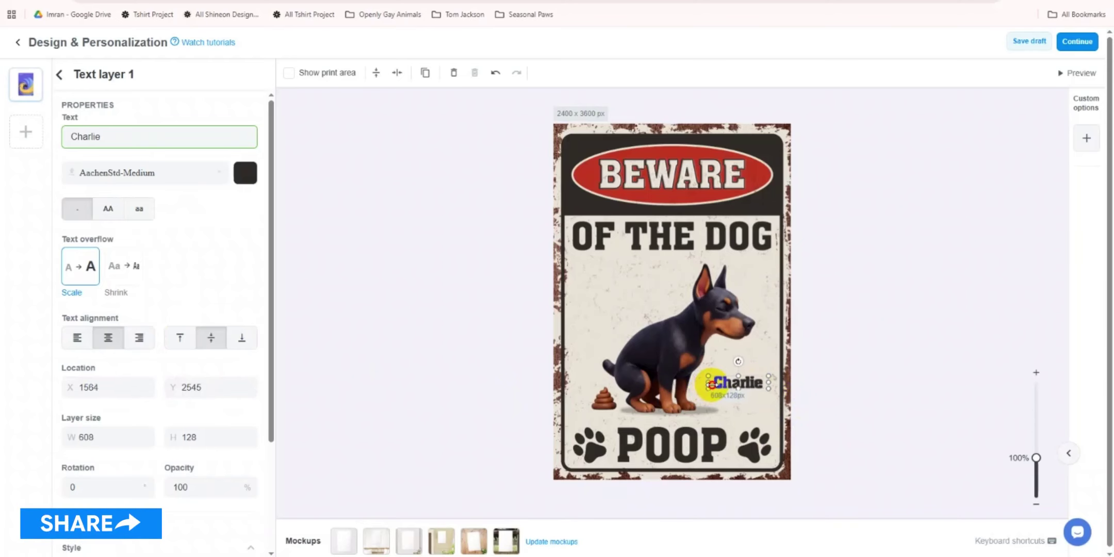
pyautogui.click(771, 410)
# Step: Upload black with cropped.png to the artwork library and add it to the sign as an image layer
pyautogui.click(126, 271)
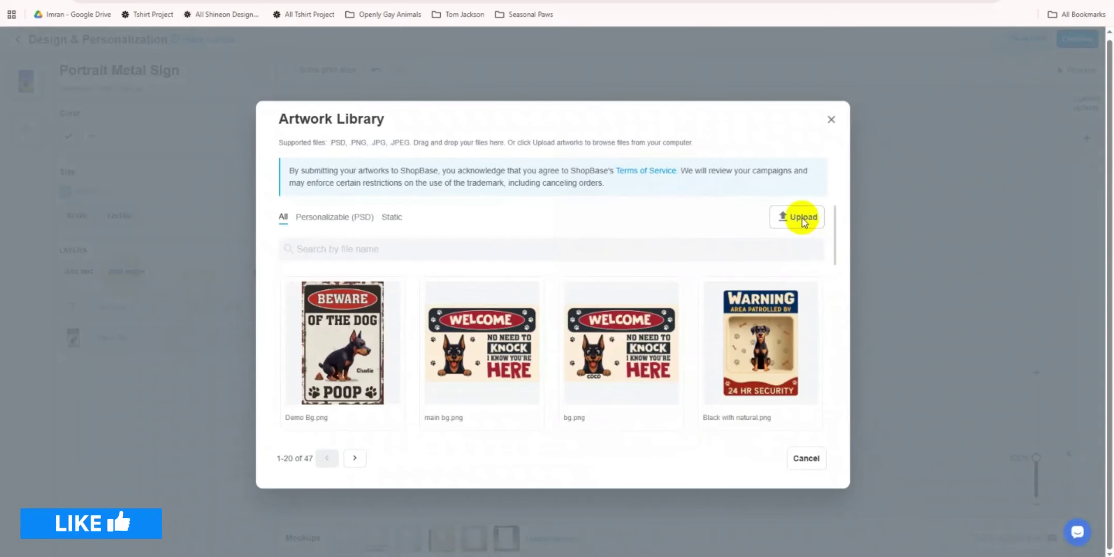
pyautogui.click(803, 221)
pyautogui.click(450, 125)
pyautogui.click(709, 536)
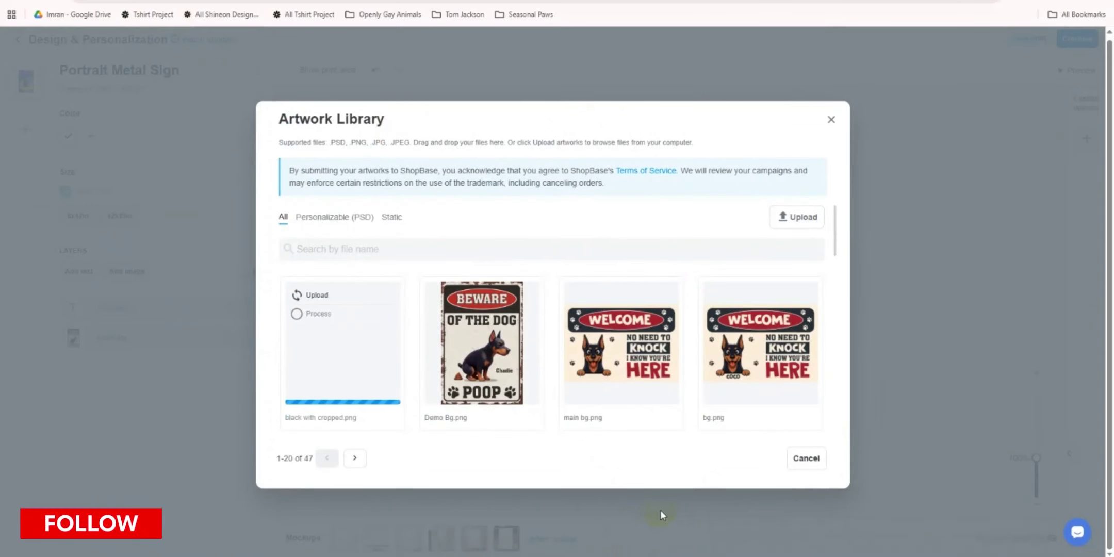
pyautogui.click(369, 350)
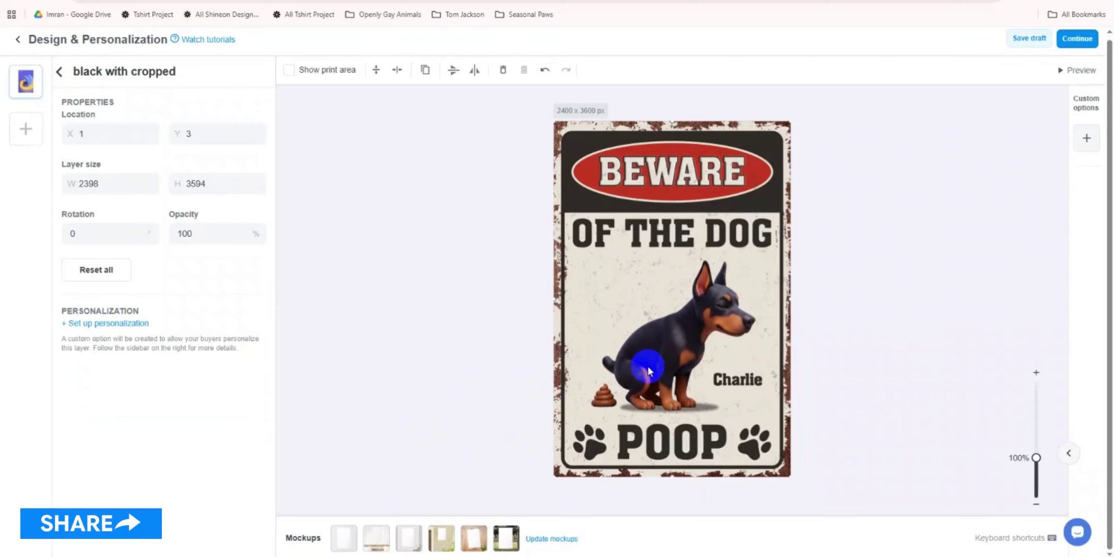
pyautogui.click(59, 72)
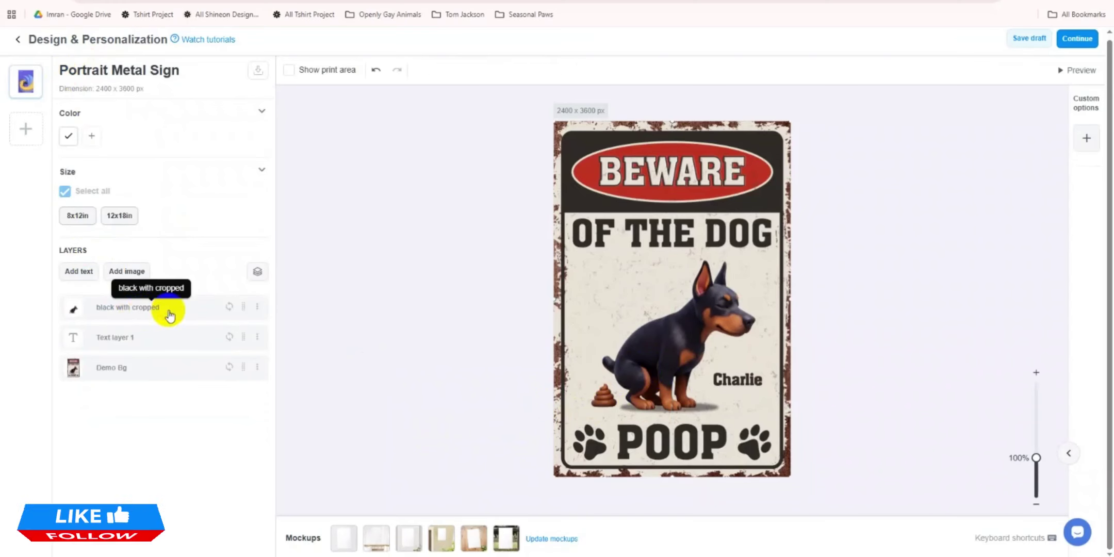
# Step: Create a required Text Field custom option that targets Text layer 1 and is labelled "Name"
pyautogui.click(1085, 138)
pyautogui.click(997, 152)
pyautogui.click(960, 150)
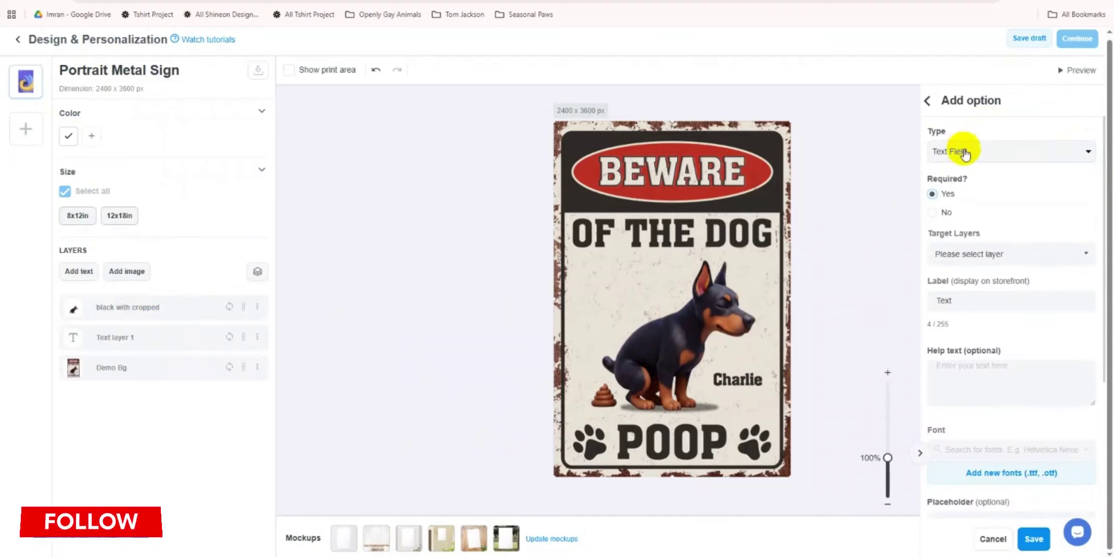
pyautogui.click(980, 253)
pyautogui.click(957, 281)
pyautogui.moveTo(972, 304); pyautogui.dragTo(915, 299)
pyautogui.write('Name')
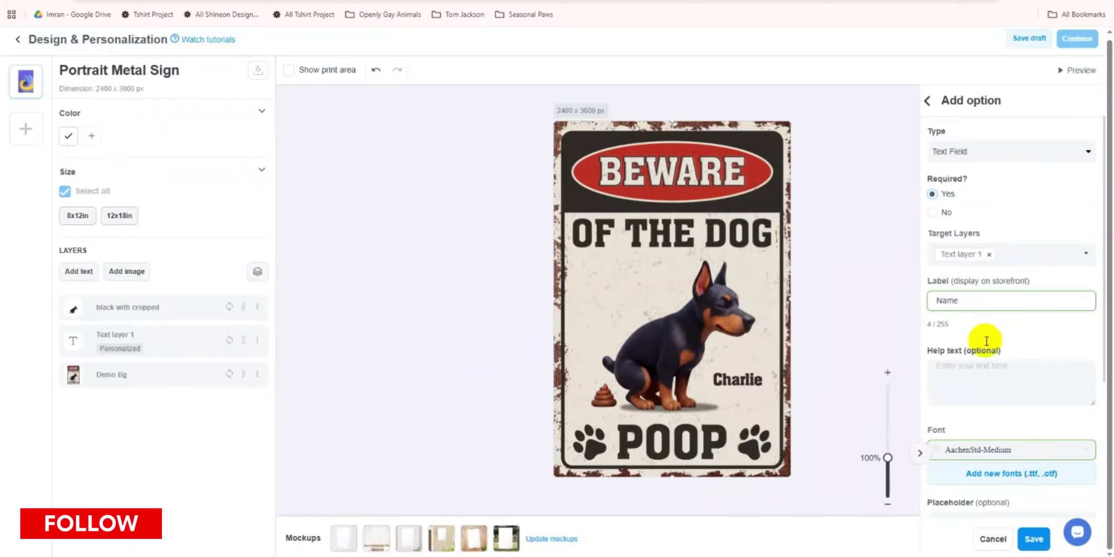
# Step: Give the Name option the placeholder "Charlie" and a maximum length of 10, and save it
pyautogui.scroll(-5, 986, 341)
pyautogui.click(958, 238)
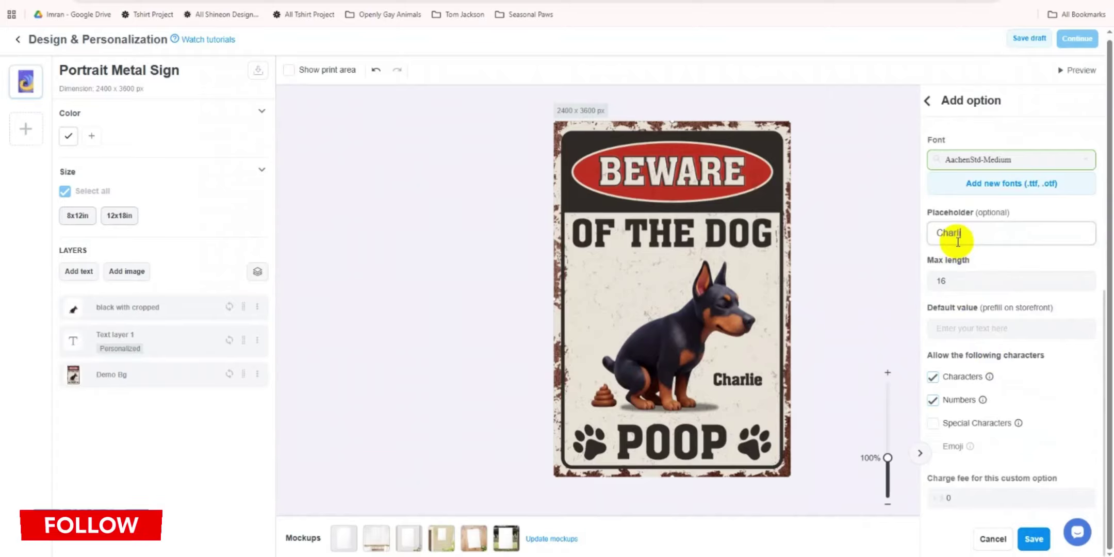
pyautogui.click(948, 281)
pyautogui.press('BackSpace')
pyautogui.write('0')
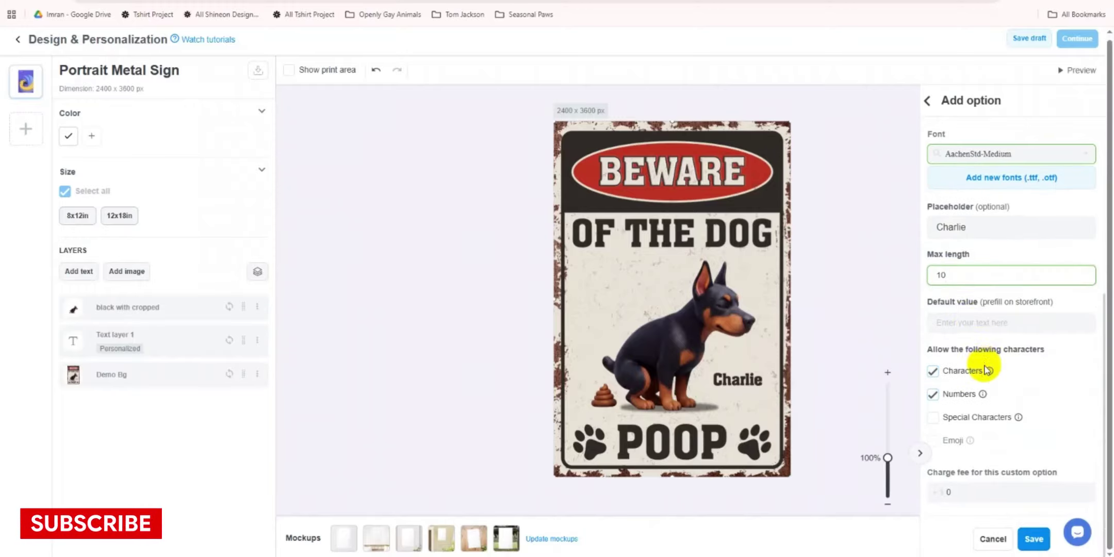
pyautogui.click(1033, 536)
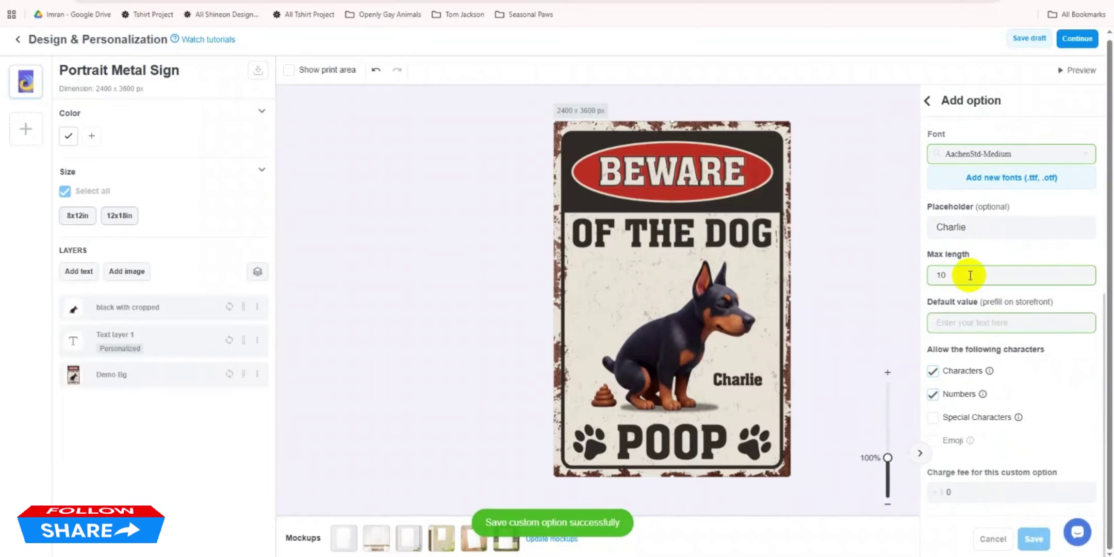
pyautogui.click(928, 99)
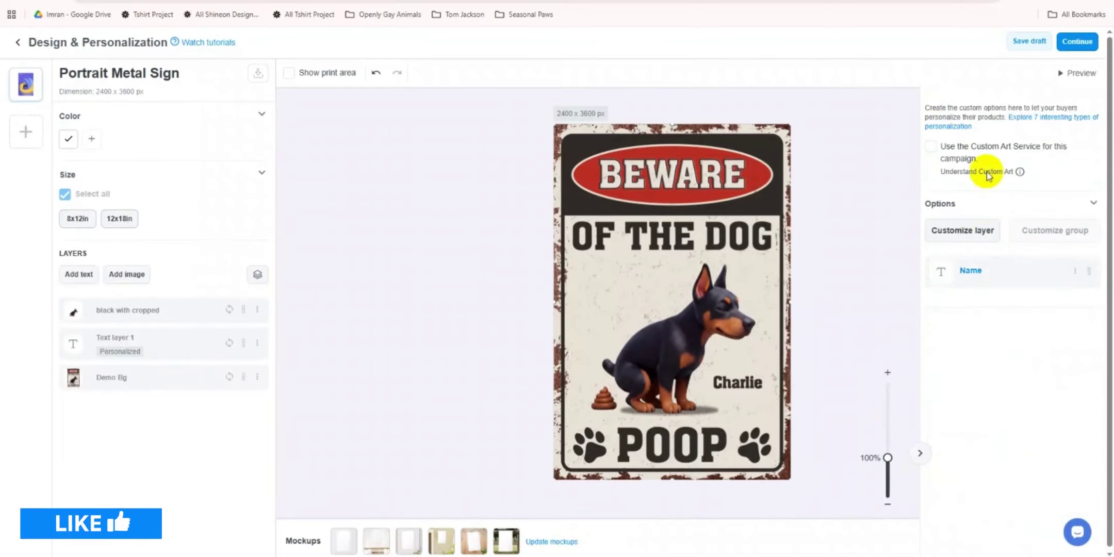
# Step: Create a required Picture Choice custom option that targets the black with cropped layer and is labelled "Select Dog"
pyautogui.click(1087, 149)
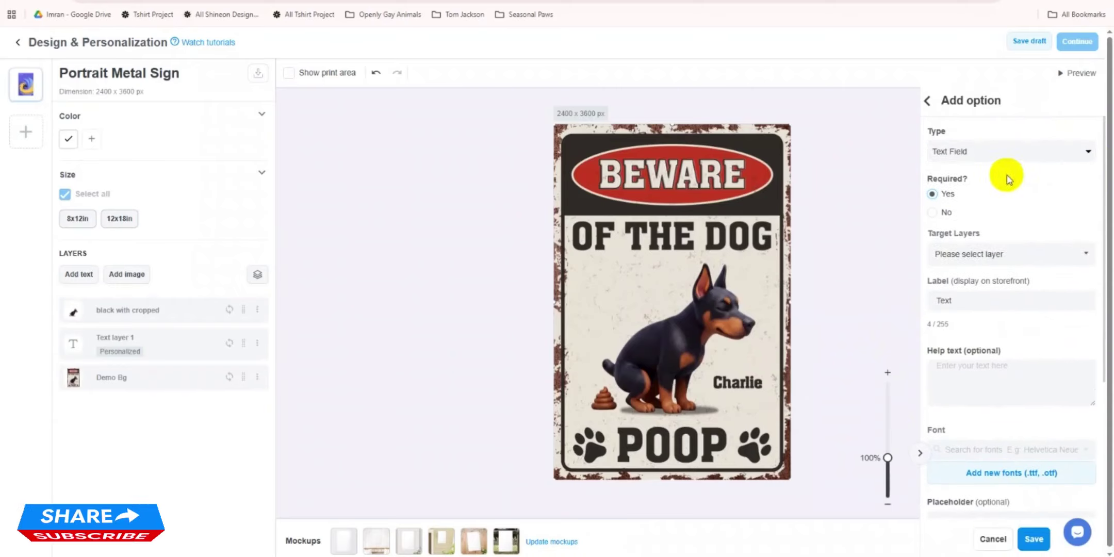
pyautogui.click(1006, 152)
pyautogui.click(965, 212)
pyautogui.click(990, 282)
pyautogui.click(969, 308)
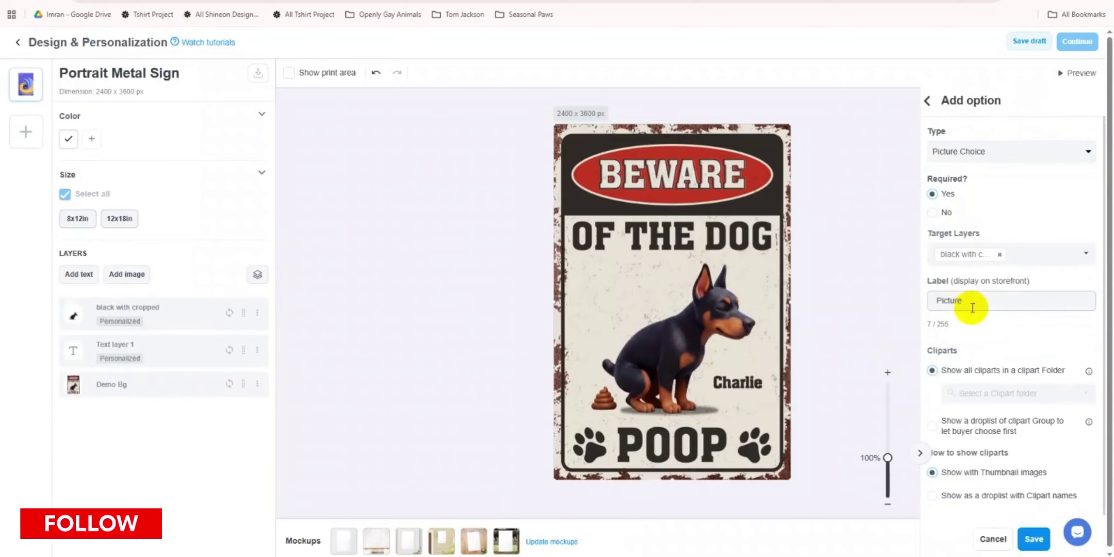
pyautogui.scroll(-3, 973, 308)
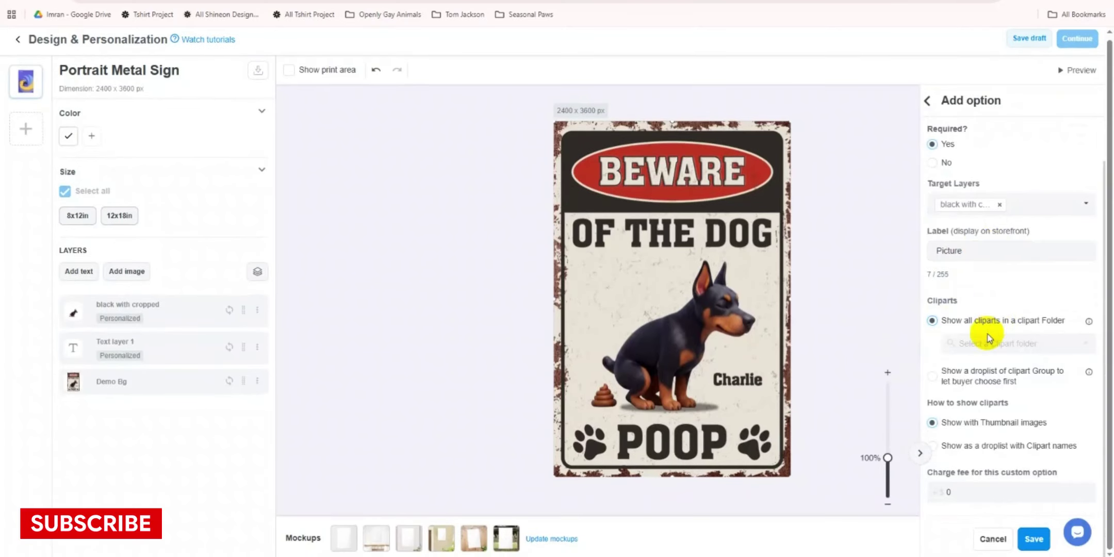
pyautogui.moveTo(963, 251); pyautogui.dragTo(915, 258)
pyautogui.press('BackSpace')
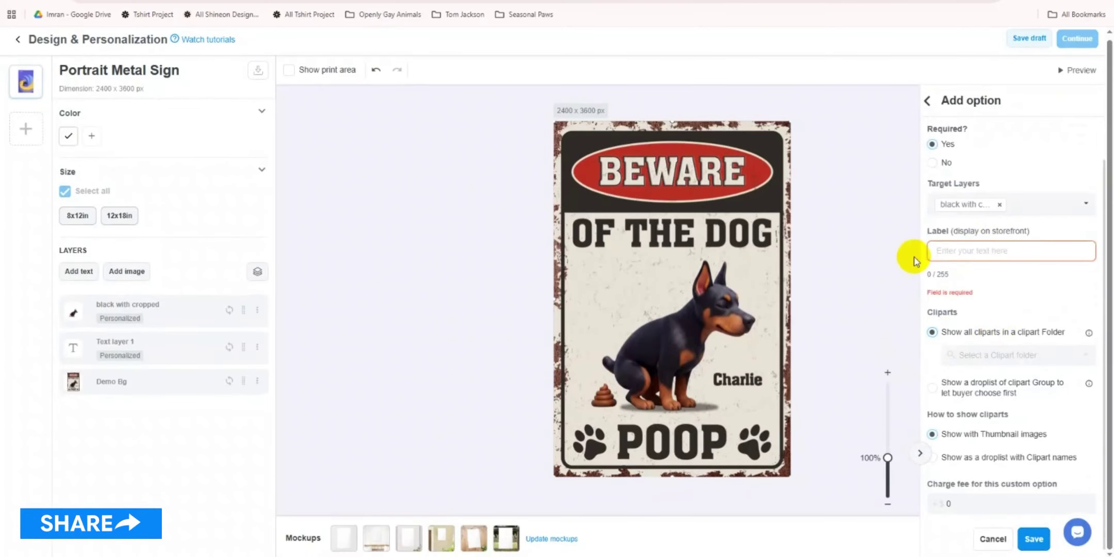
pyautogui.write('S')
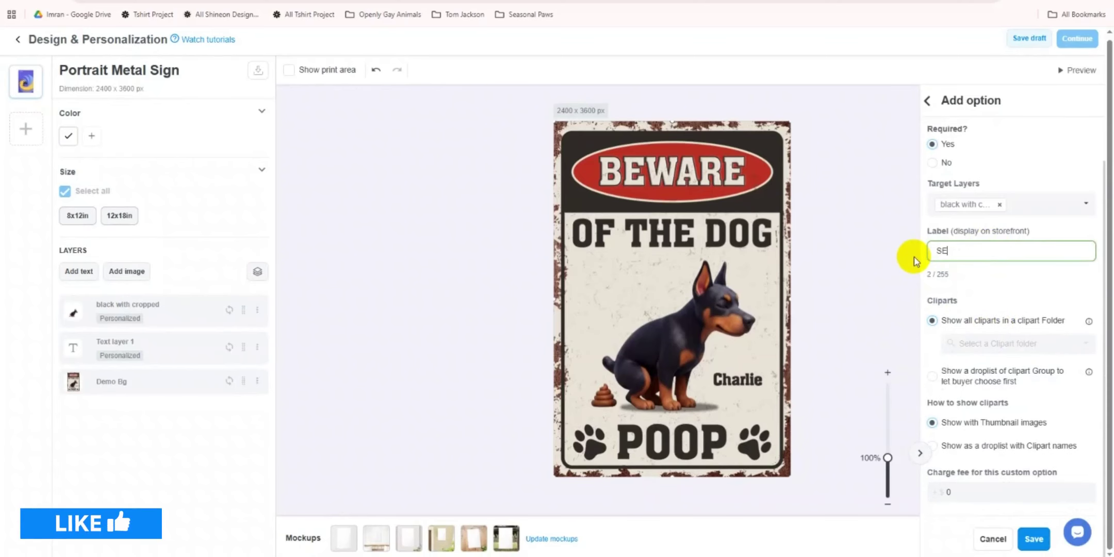
pyautogui.write('elect Dog')
# Step: Assign the Dog Portrait Metal Sign 02 clipart folder to the Select Dog option and save it
pyautogui.click(1014, 344)
pyautogui.click(1015, 393)
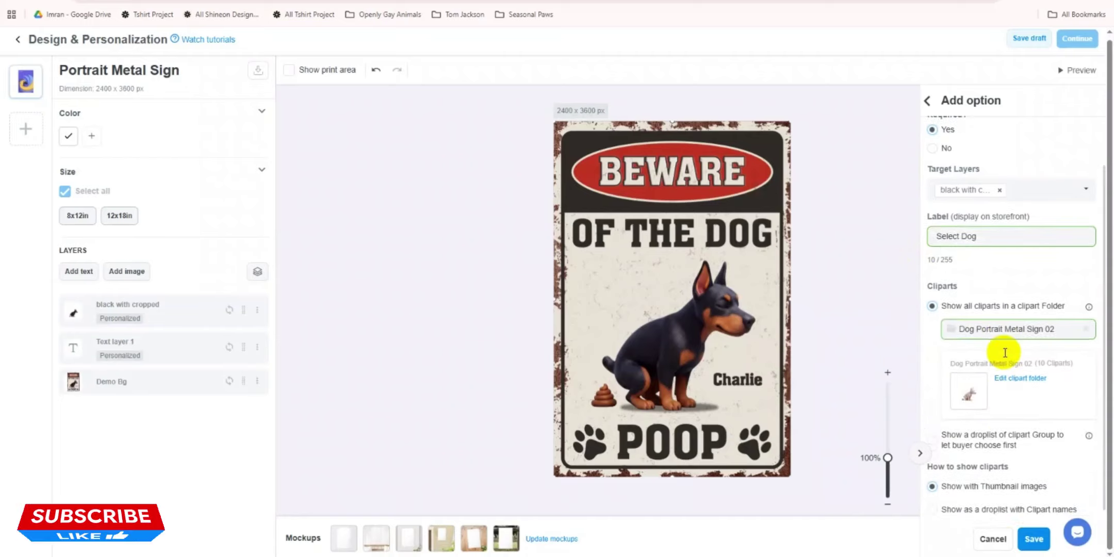
pyautogui.scroll(-2, 965, 368)
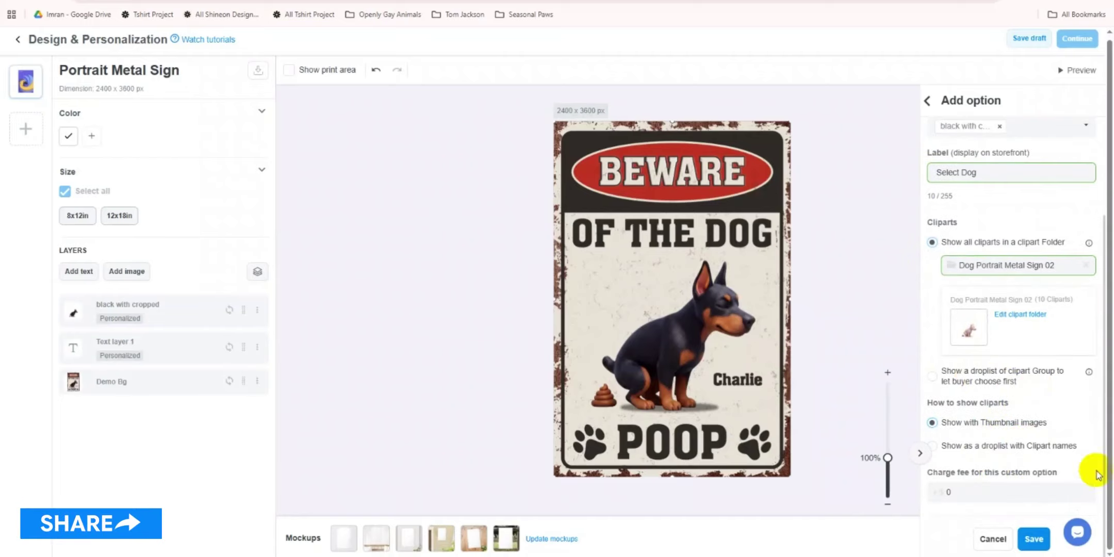
pyautogui.click(1033, 539)
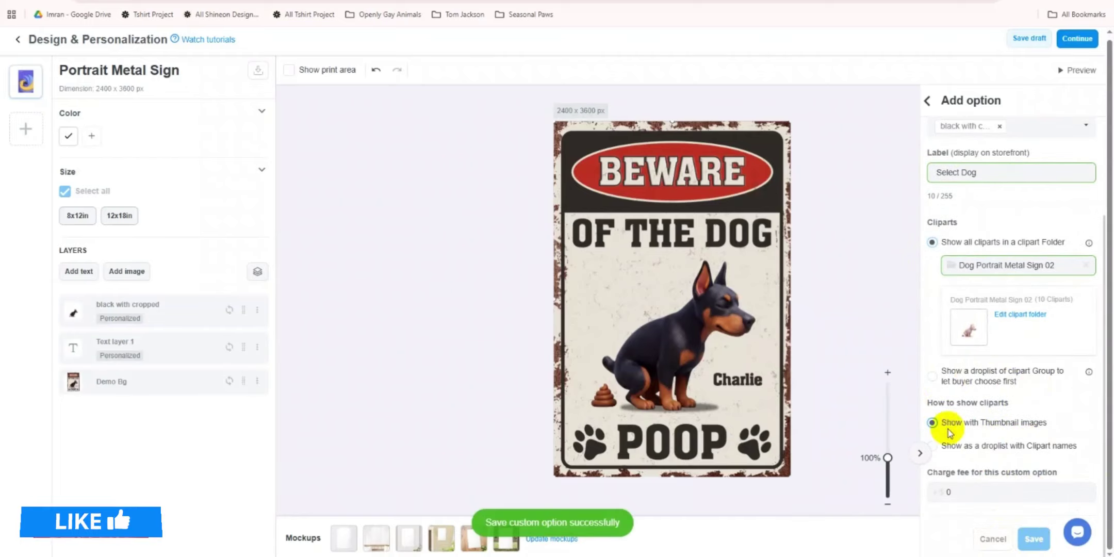
# Step: Delete the Demo Bg layer and upload main bg.png to the artwork library as its replacement
pyautogui.click(256, 381)
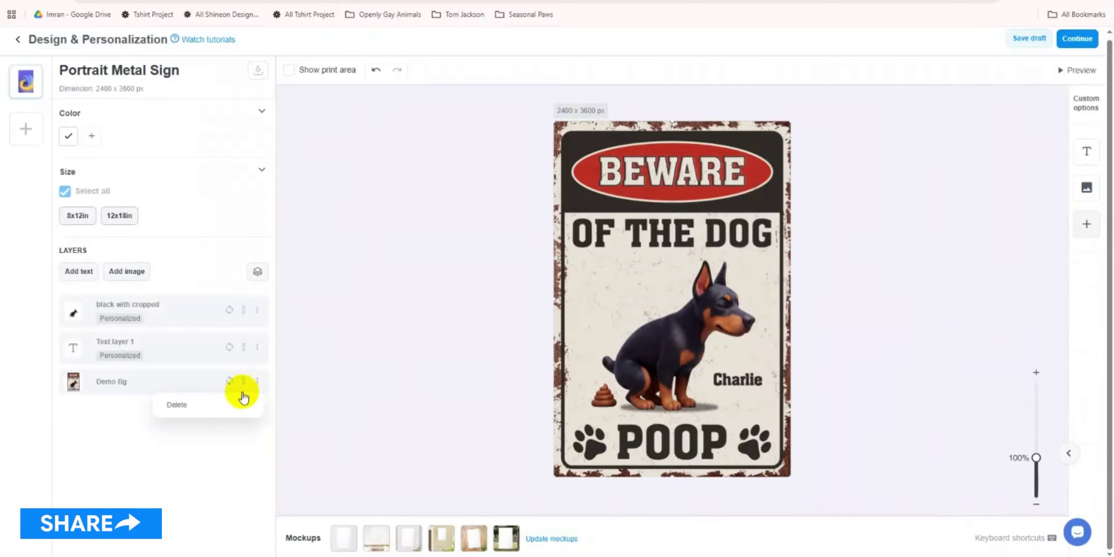
pyautogui.click(217, 406)
pyautogui.click(127, 270)
pyautogui.click(788, 216)
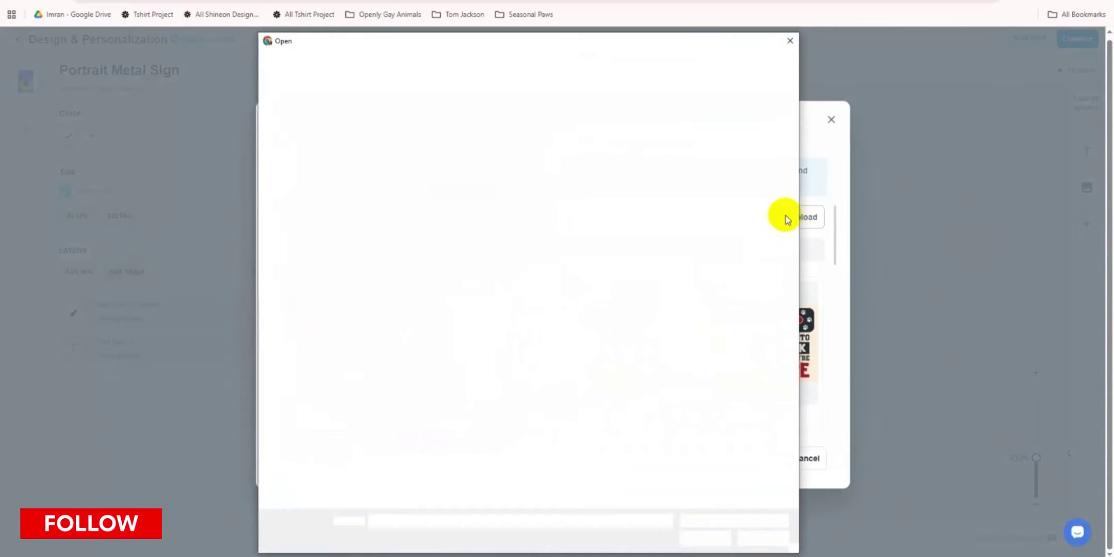
pyautogui.click(441, 211)
pyautogui.click(689, 536)
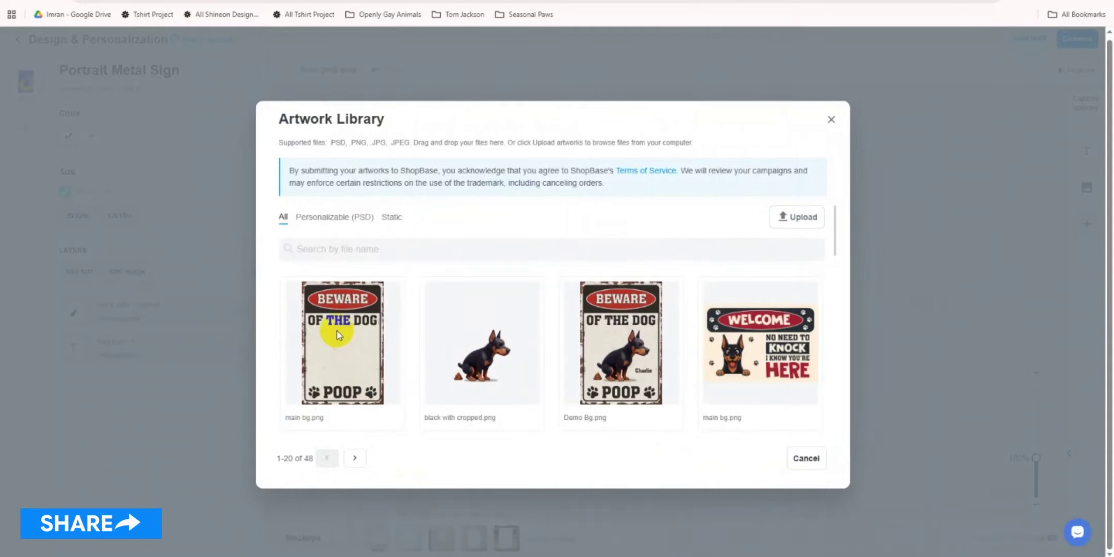
# Step: Add the newly uploaded main bg.png to the design and move its layer beneath the dog and text layers
pyautogui.click(338, 334)
pyautogui.click(57, 72)
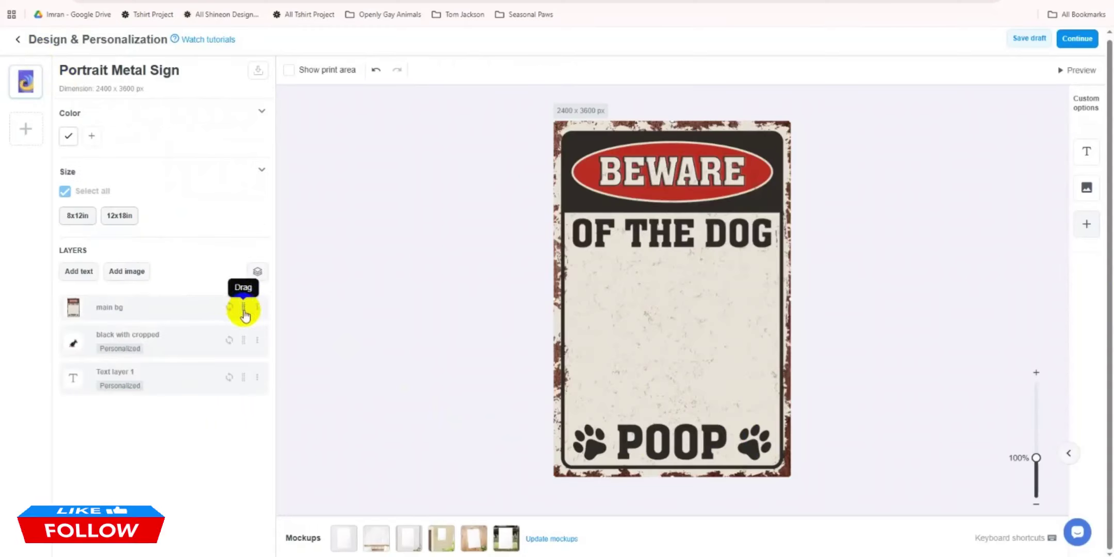
pyautogui.moveTo(244, 310); pyautogui.dragTo(236, 415)
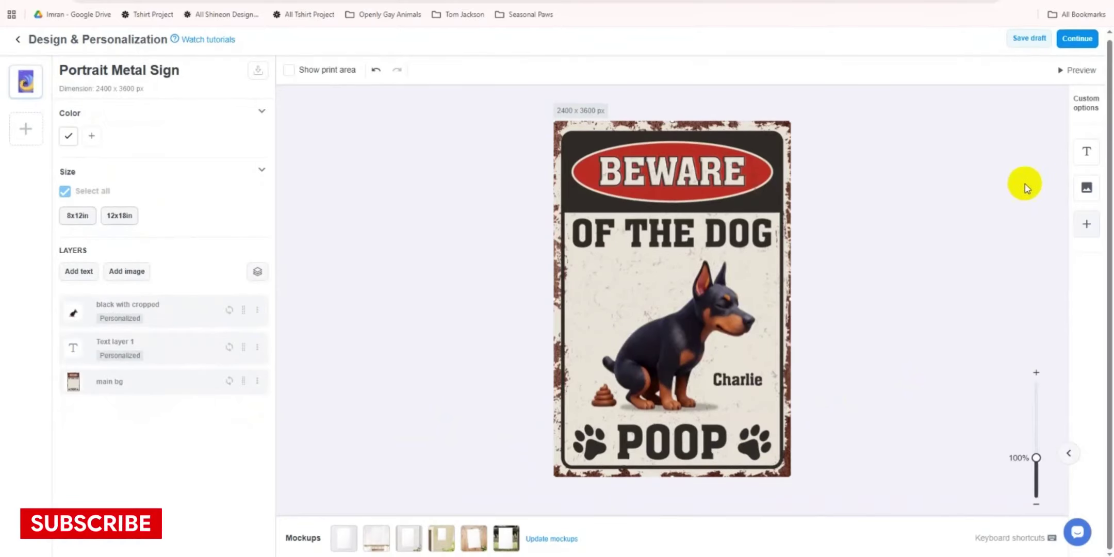
# Step: Continue to the price and description page, title the campaign "Beware Of The Dog" metal sign, and launch it
pyautogui.click(1075, 44)
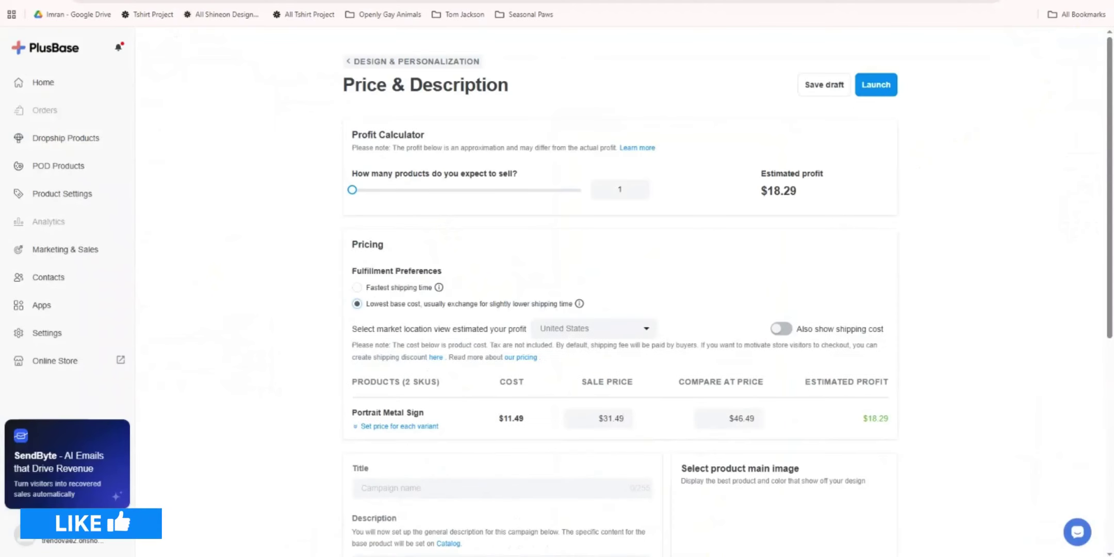
pyautogui.scroll(-5, 955, 520)
pyautogui.click(414, 206)
pyautogui.write('"Beware')
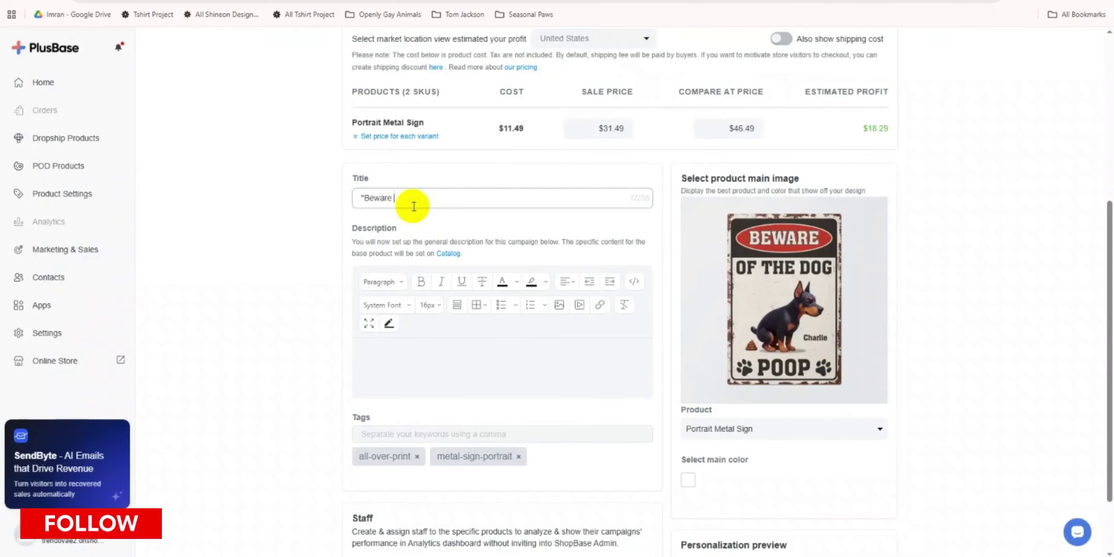
pyautogui.write(' Of The Dog" metal sign')
pyautogui.scroll(5, 856, 95)
pyautogui.write('eware Of')
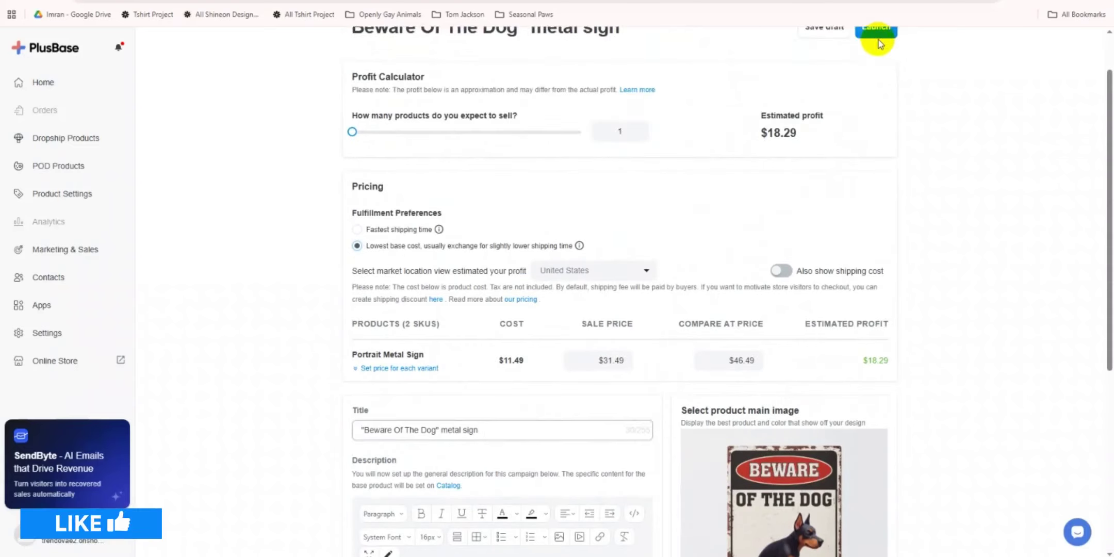
pyautogui.click(877, 32)
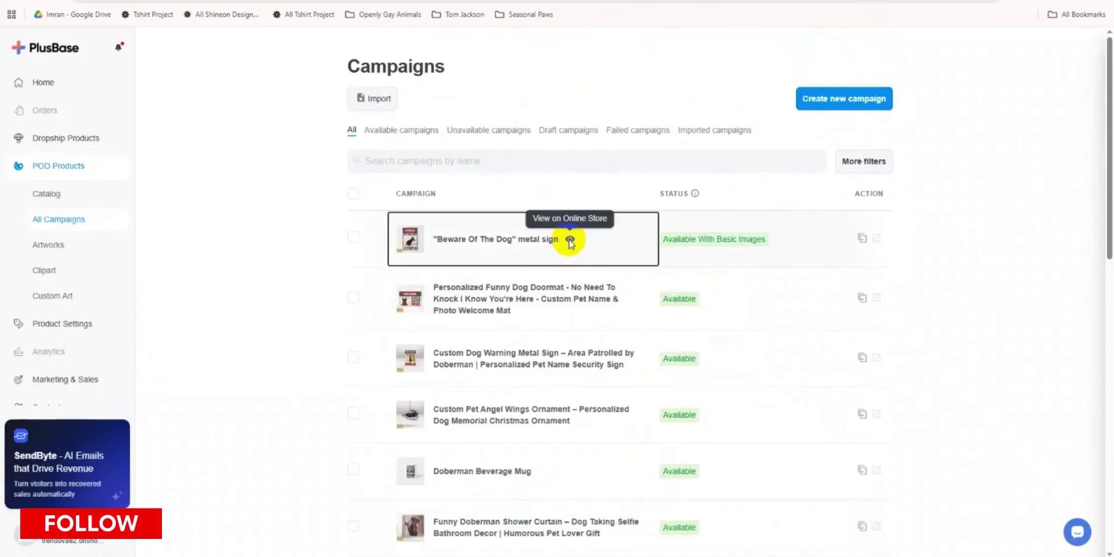
# Step: View the "Beware Of The Dog" metal sign campaign on the online store and fill in the Name option with a sample name
pyautogui.click(570, 239)
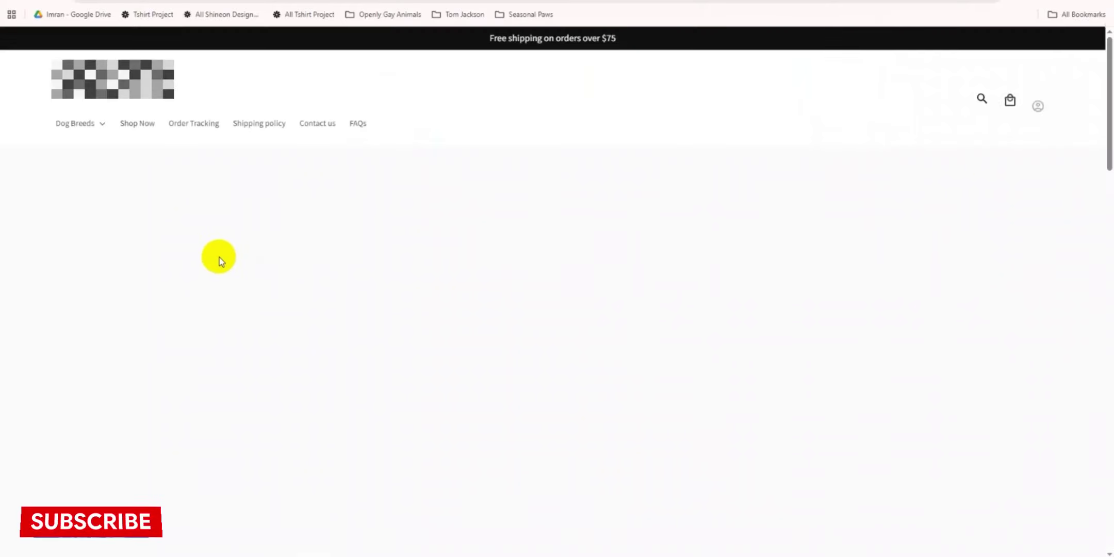
pyautogui.scroll(-1, 856, 267)
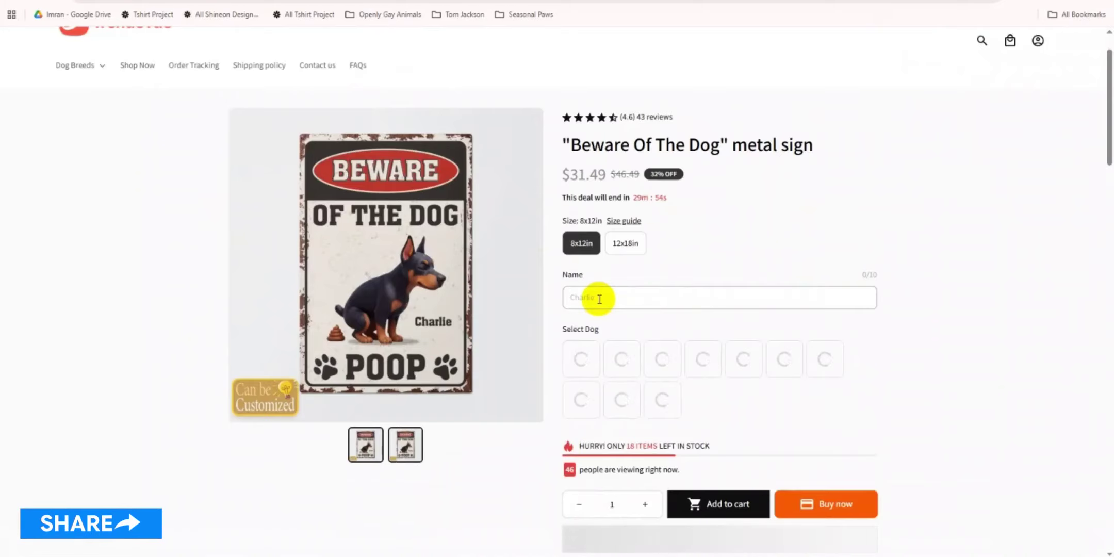
pyautogui.click(600, 299)
pyautogui.write('Cha')
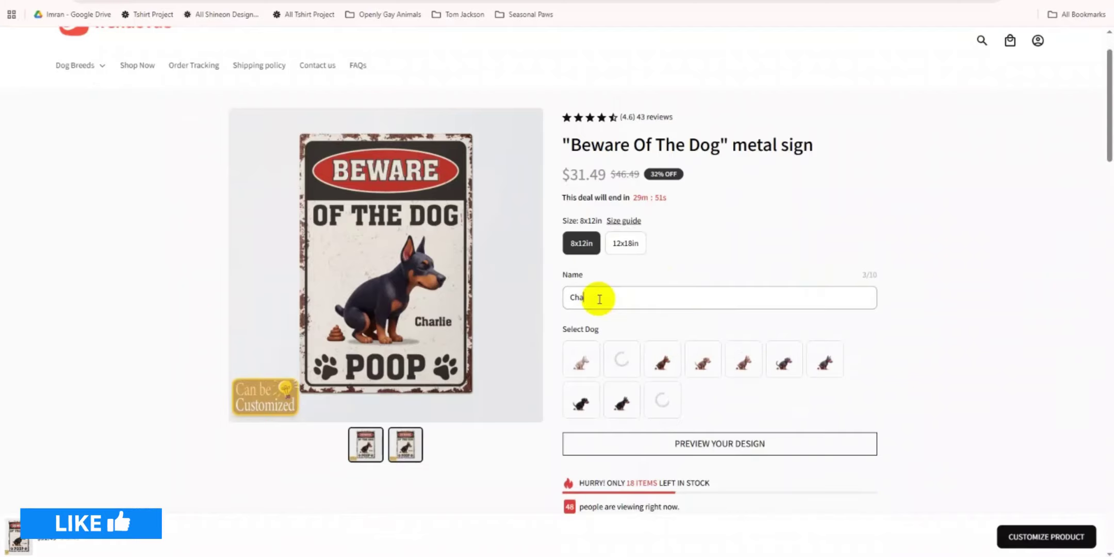
pyautogui.write('rl')
pyautogui.press('BackSpace')
pyautogui.press('BackSpace')
pyautogui.press('BackSpace')
pyautogui.press('BackSpace')
pyautogui.press('BackSpace')
pyautogui.write('Sa')
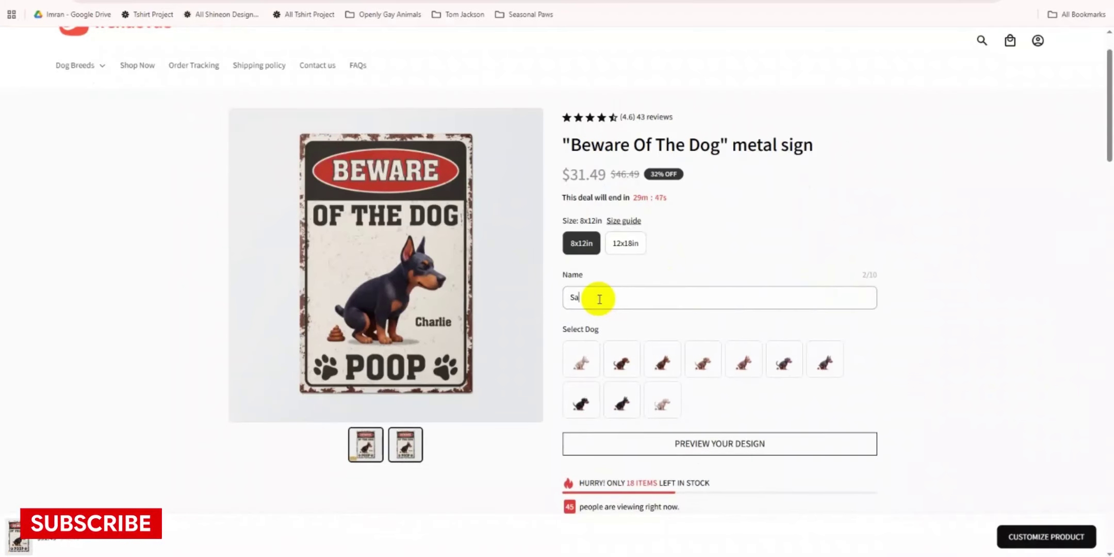
pyautogui.write('dik')
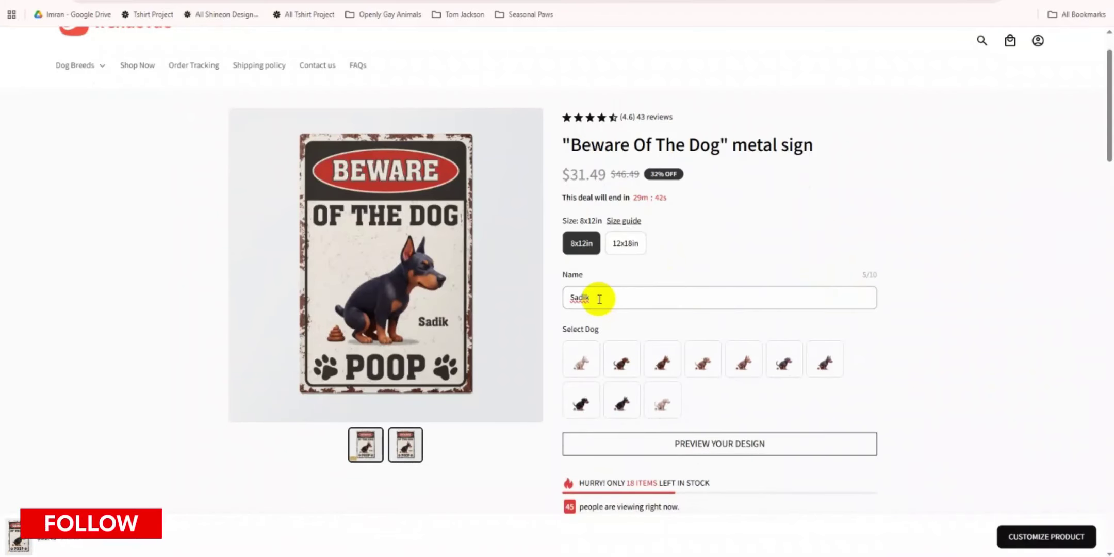
# Step: Try several Select Dog choices, ending on white with natural, then preview the personalized design and close the preview
pyautogui.click(621, 360)
pyautogui.click(586, 363)
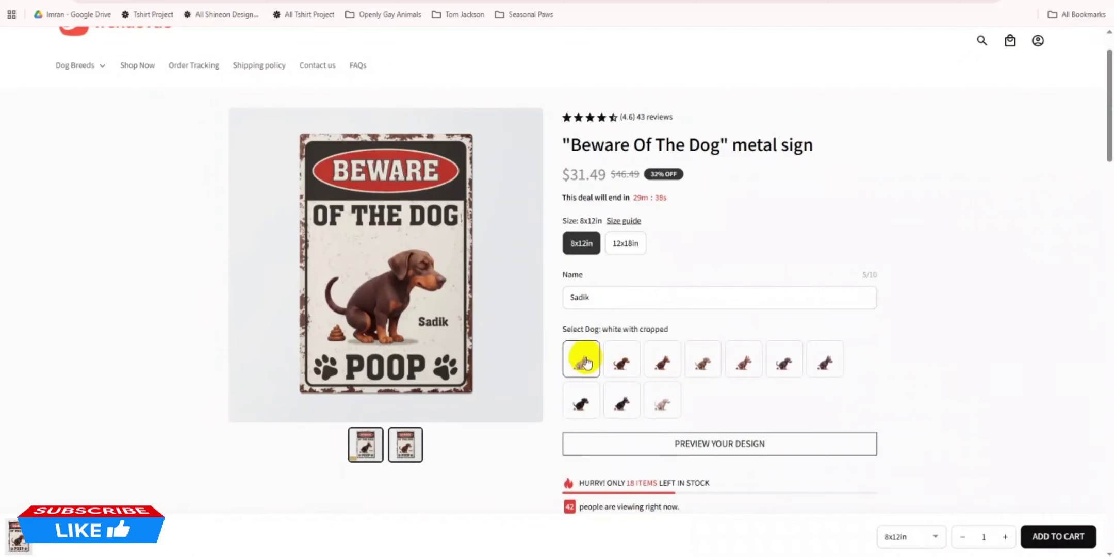
pyautogui.click(704, 361)
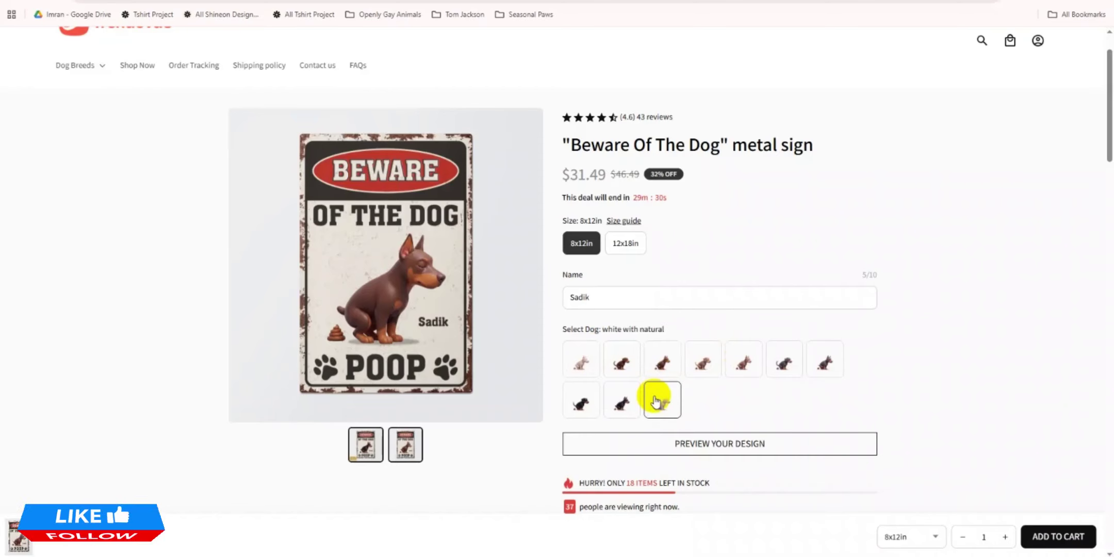
pyautogui.click(718, 441)
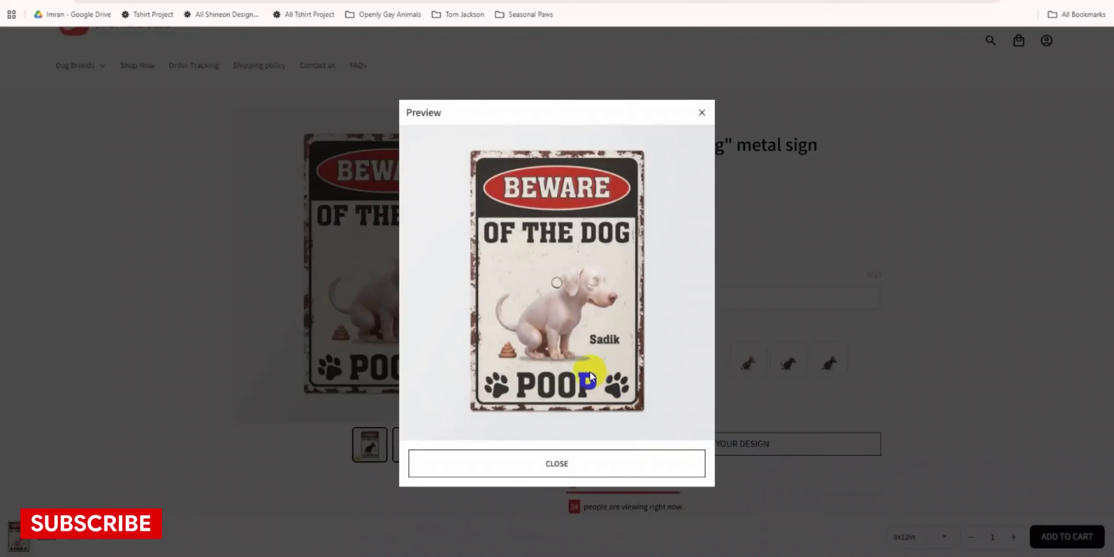
pyautogui.click(704, 113)
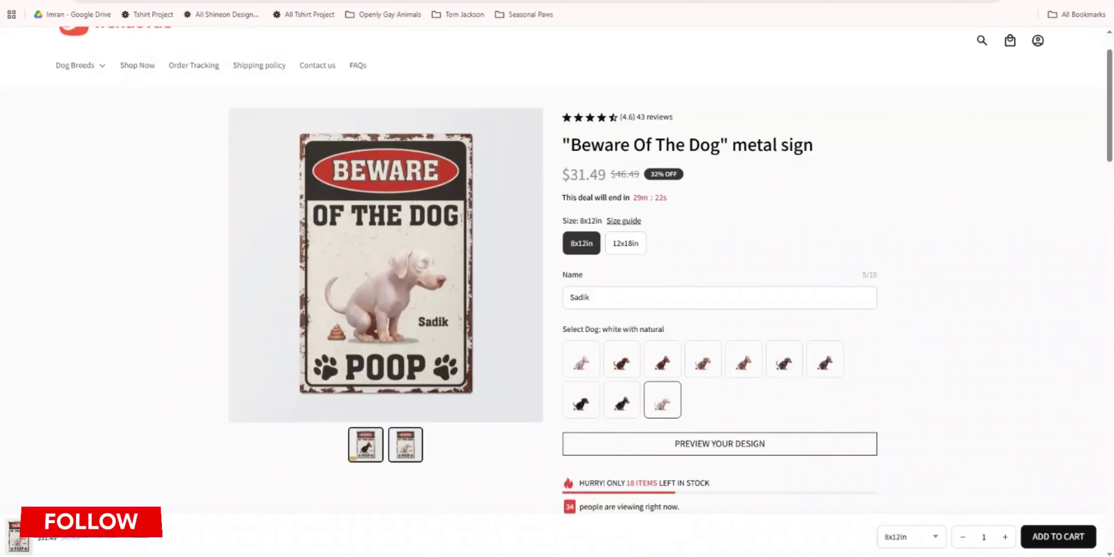